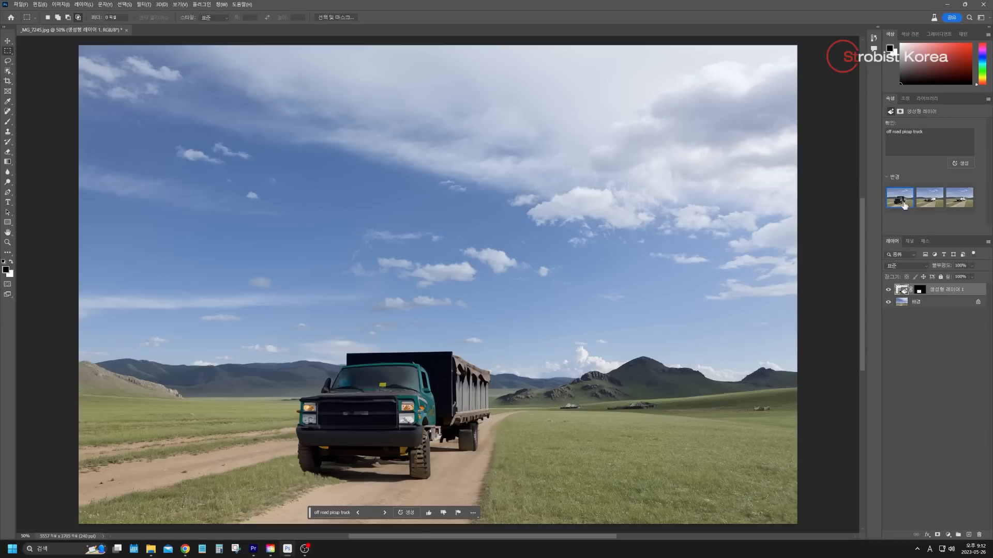
- Preview the second and third generated variations of the off-road pickup truck
{"action": "left_click", "coordinate": [932, 205]}
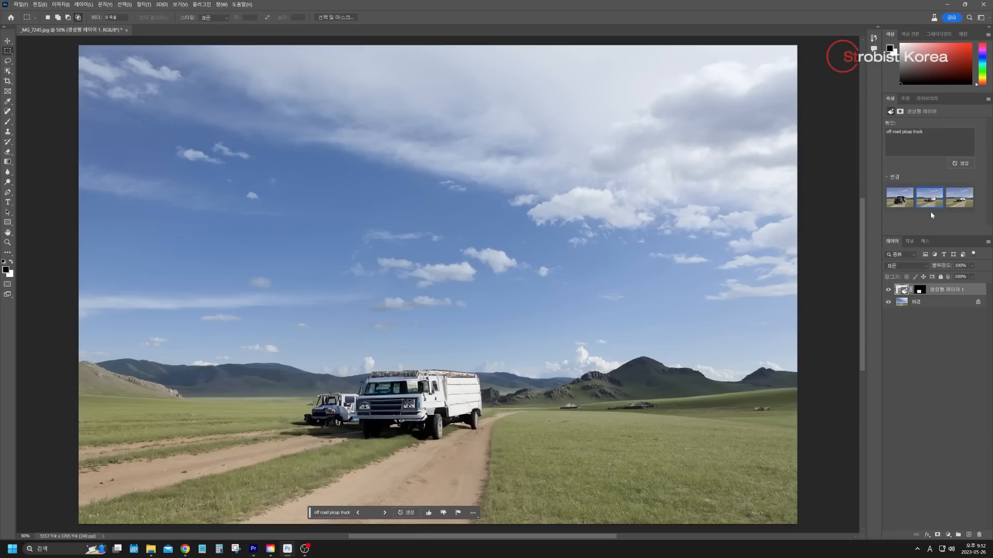
{"action": "left_click", "coordinate": [969, 203]}
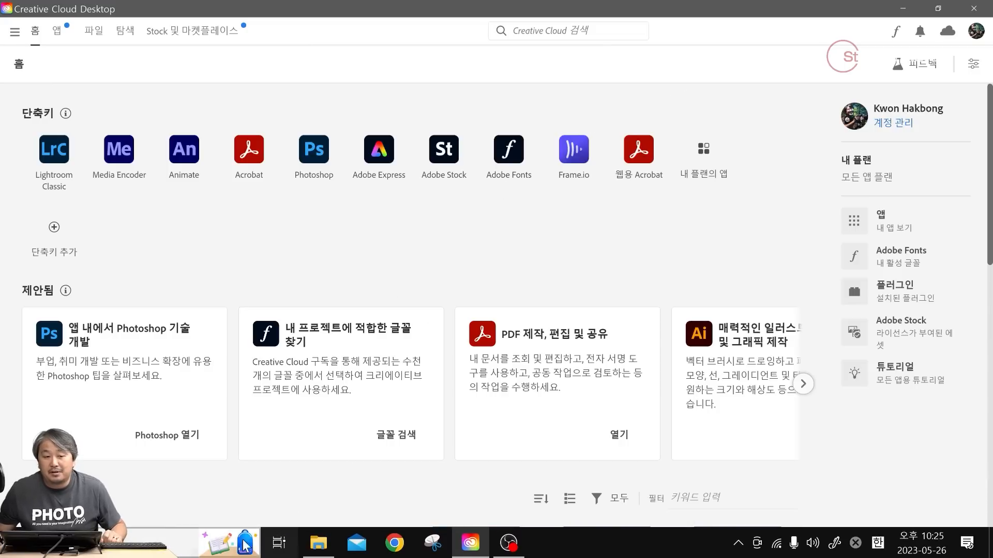
- Search the computer for Adobe Creative Cloud using "cre", then dismiss the search
{"action": "left_click", "coordinate": [195, 544]}
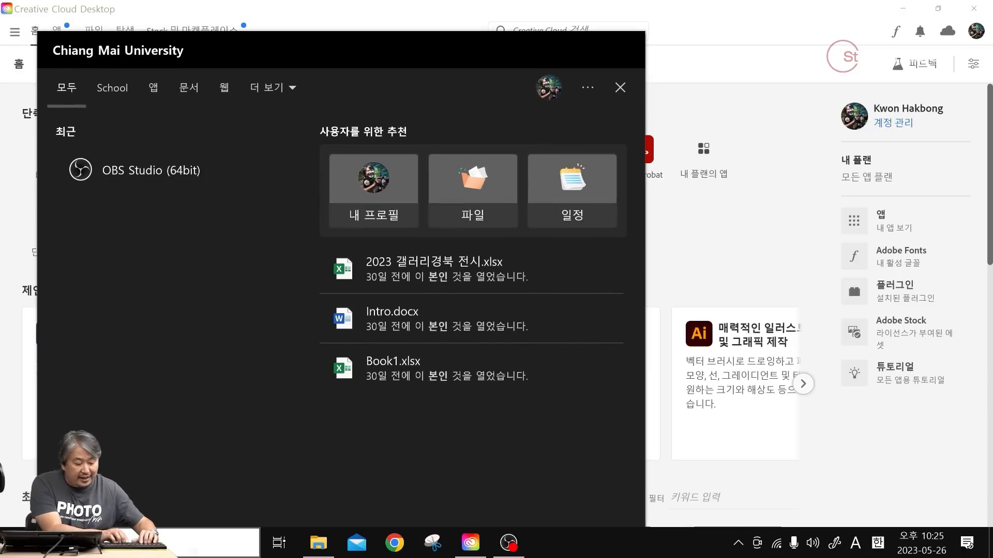
{"action": "type", "text": "cre"}
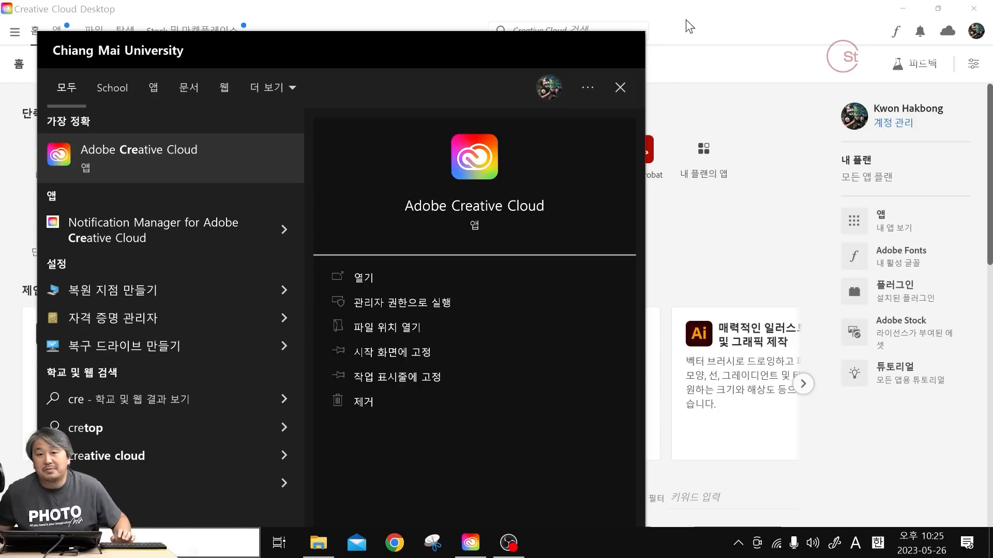
{"action": "left_click", "coordinate": [637, 11]}
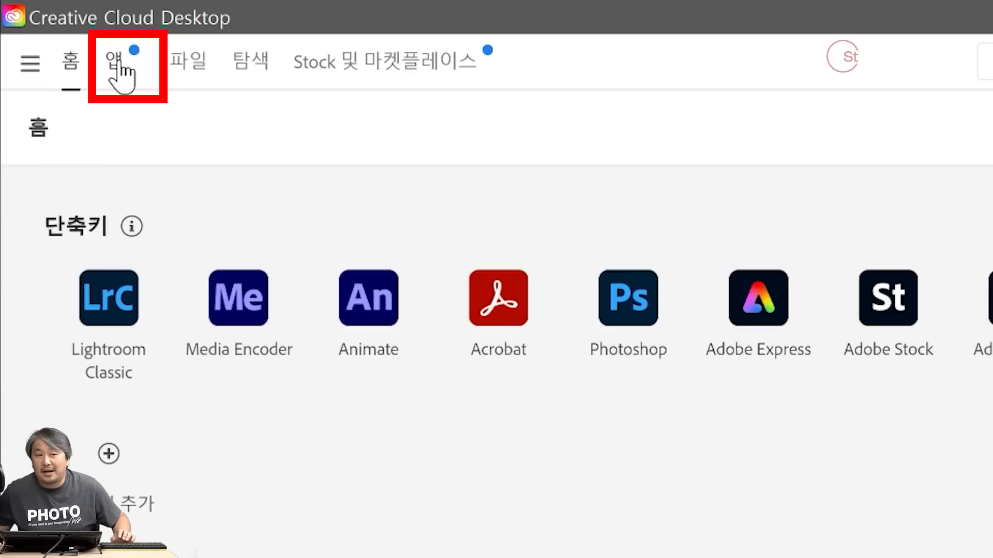
- Install the available Photoshop v24.5 update from Creative Cloud's list of app updates
{"action": "left_click", "coordinate": [118, 64]}
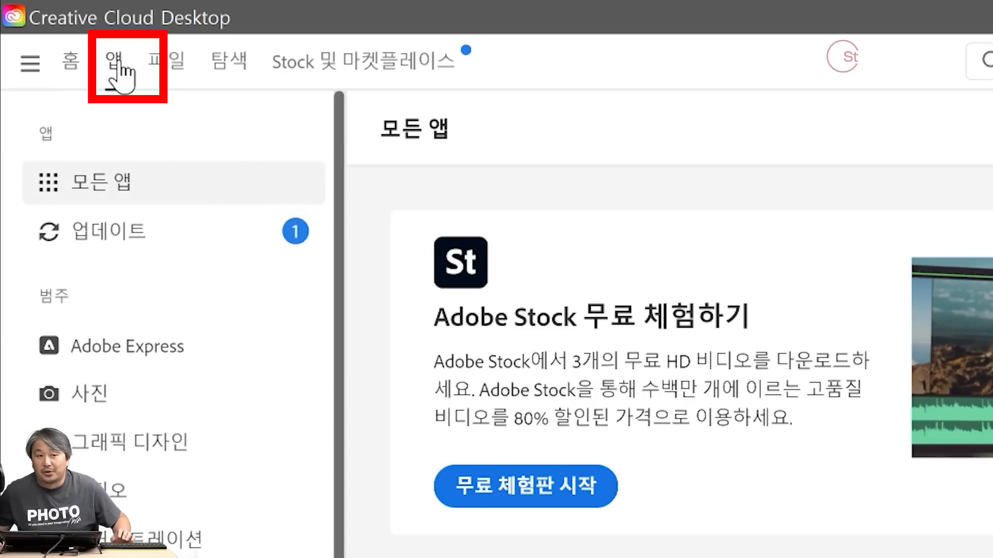
{"action": "left_click", "coordinate": [85, 108]}
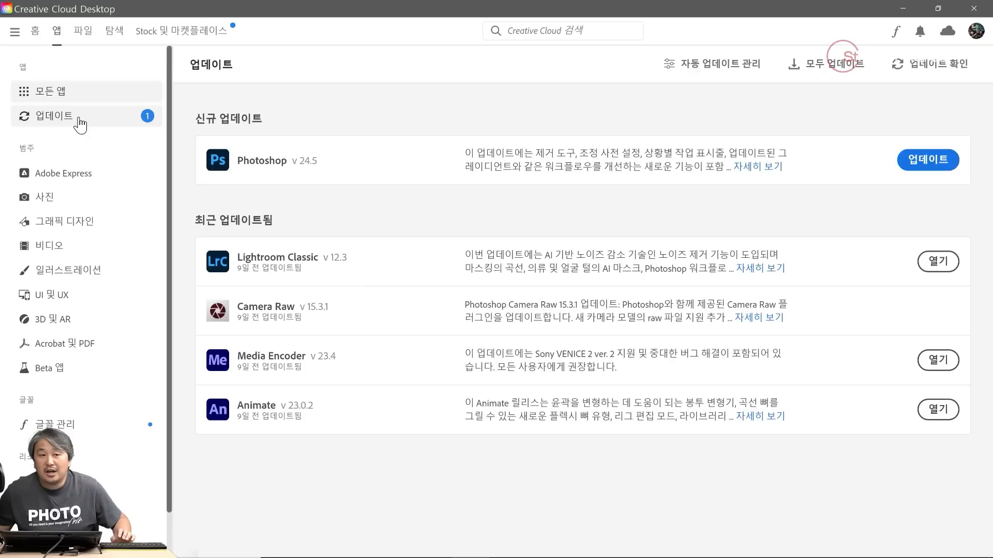
{"action": "left_click", "coordinate": [926, 161]}
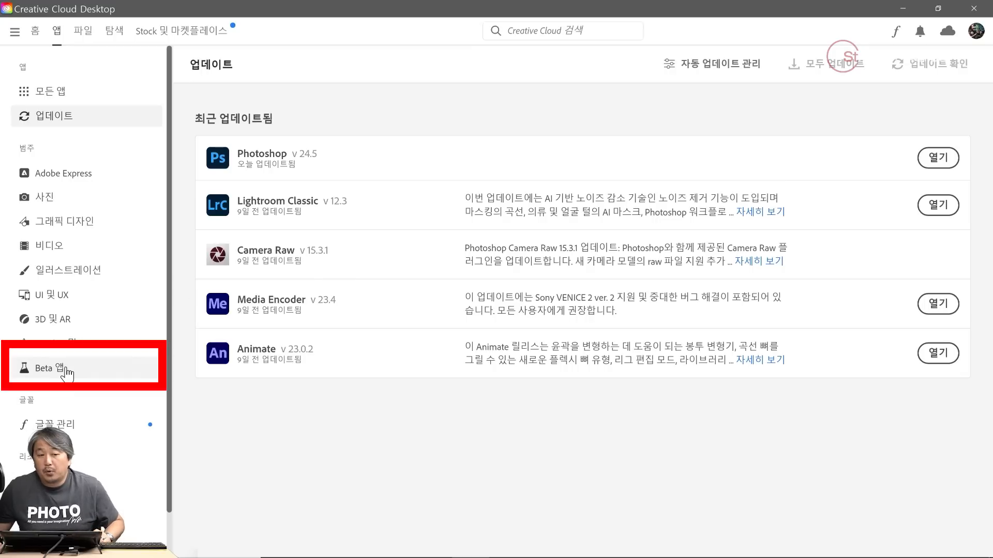
- Install Photoshop (Beta) from the Beta desktop apps
{"action": "left_click", "coordinate": [62, 373]}
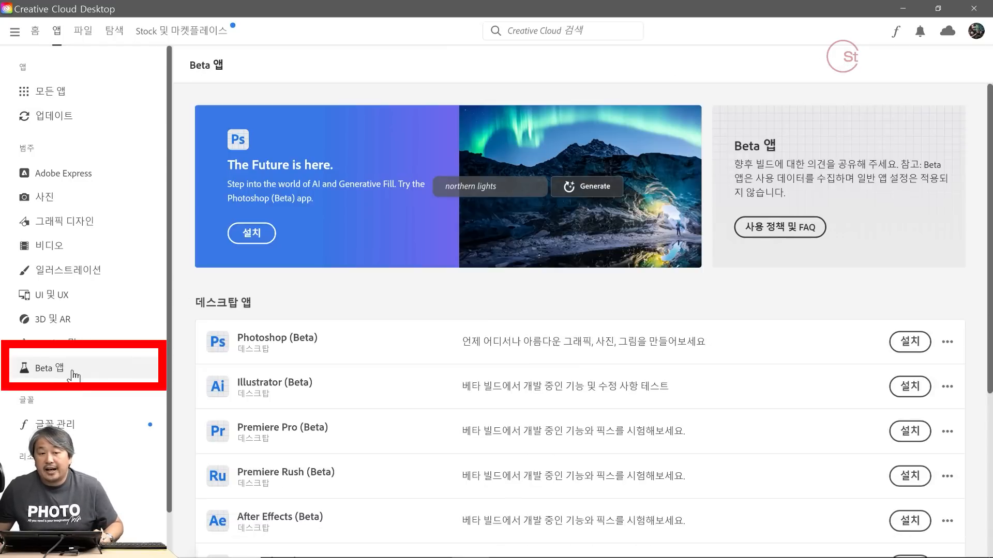
{"action": "scroll", "coordinate": [372, 310], "scroll_direction": "down", "scroll_amount": 2}
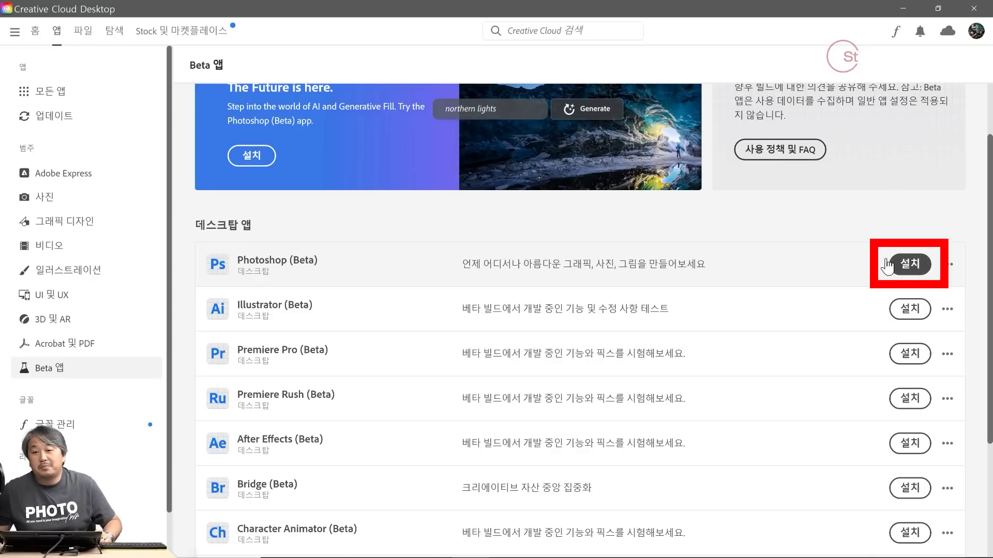
{"action": "left_click", "coordinate": [911, 264]}
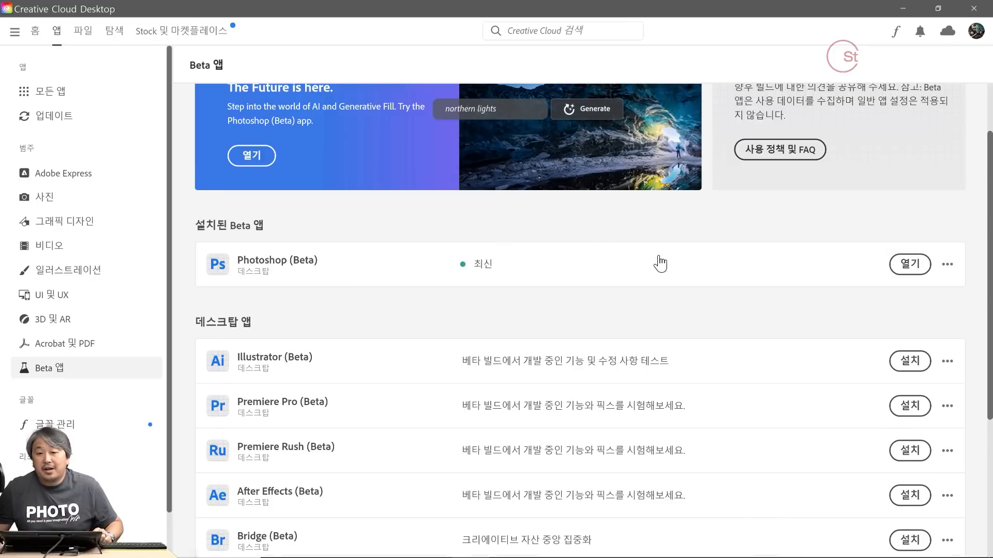
- Launch the installed Photoshop (Beta) and dismiss its introductory window about Generative Fill
{"action": "left_click", "coordinate": [62, 91]}
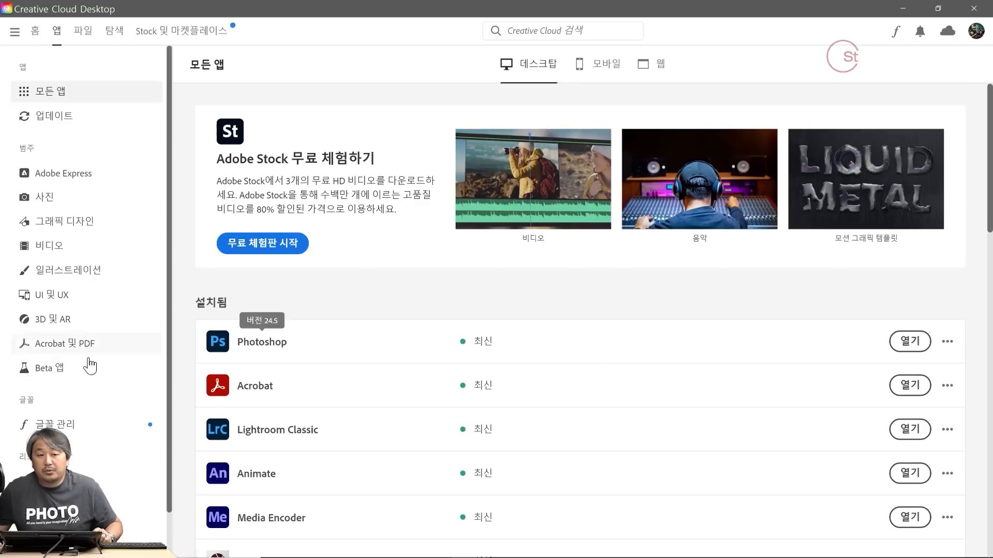
{"action": "left_click", "coordinate": [48, 368]}
{"action": "left_click", "coordinate": [910, 341]}
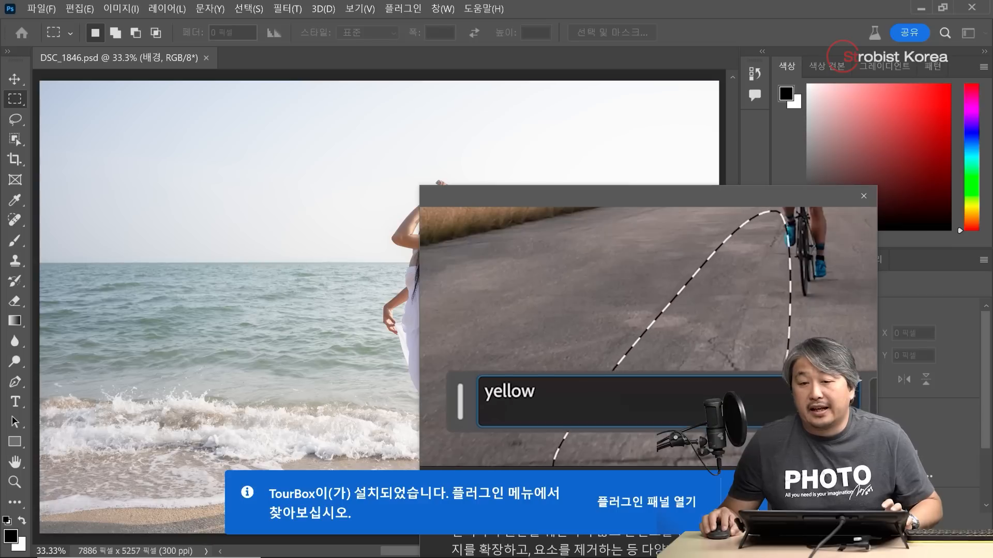
{"action": "left_click", "coordinate": [864, 196]}
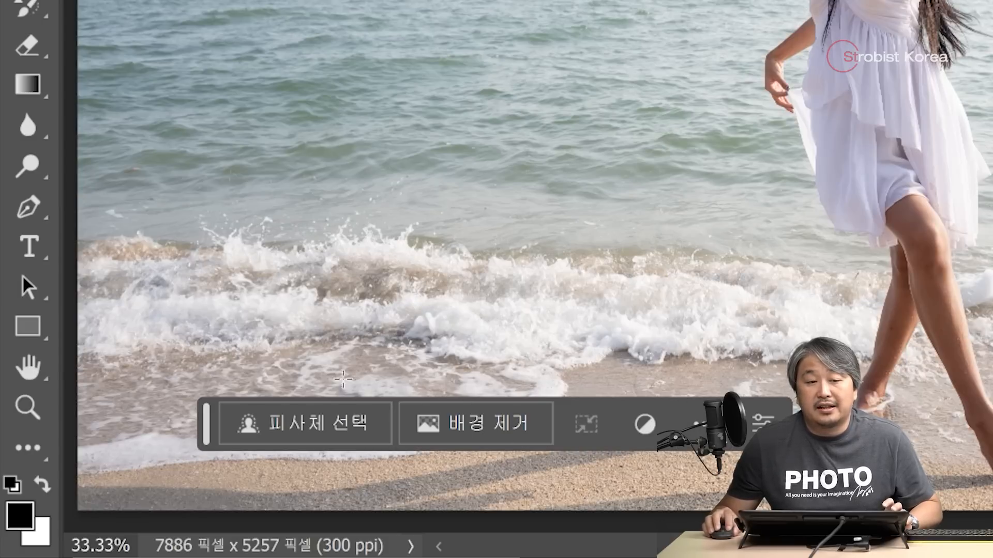
- Reposition the contextual task bar higher over the sea, on the left part of the beach photo
{"action": "left_click_drag", "start_coordinate": [206, 425], "coordinate": [147, 334]}
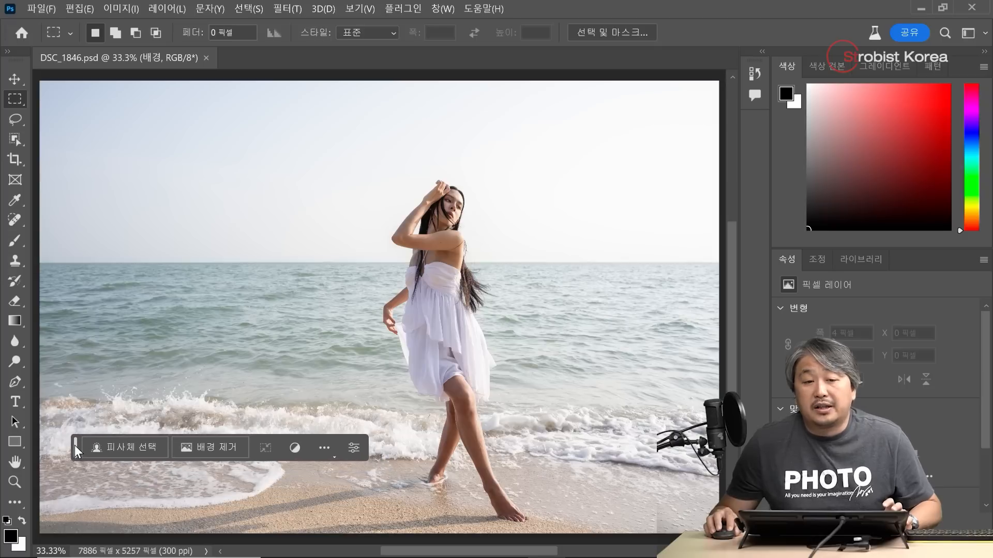
{"action": "left_click_drag", "start_coordinate": [75, 445], "coordinate": [69, 438]}
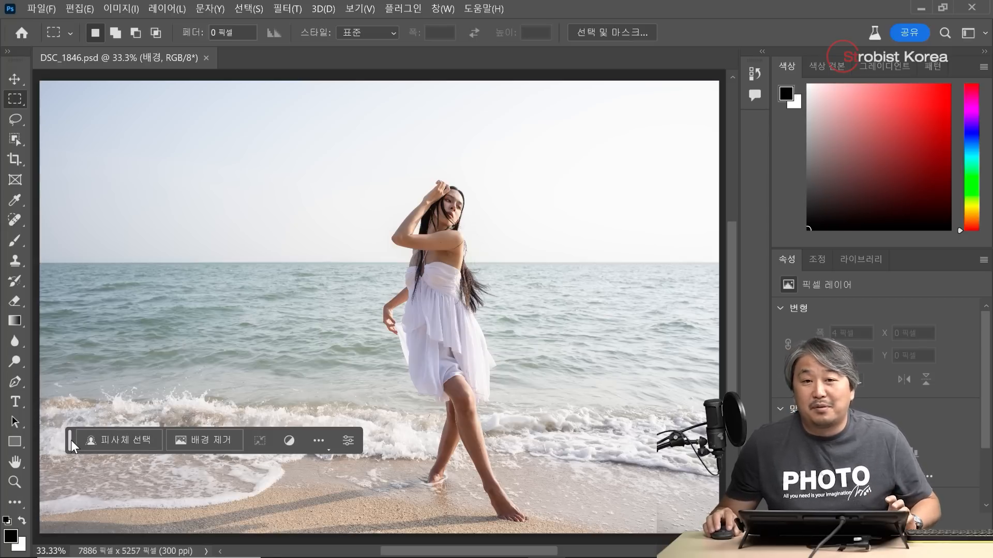
{"action": "left_click_drag", "start_coordinate": [67, 438], "coordinate": [62, 352]}
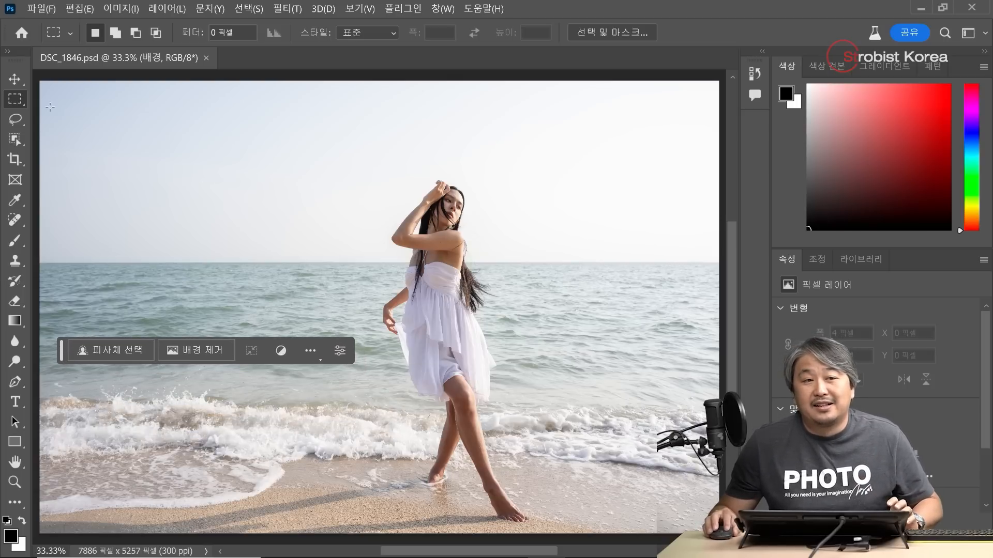
- Select the woman and her shadow on the sand with a loose Lasso outline reaching the photo's lower-left corner
{"action": "left_click", "coordinate": [15, 120]}
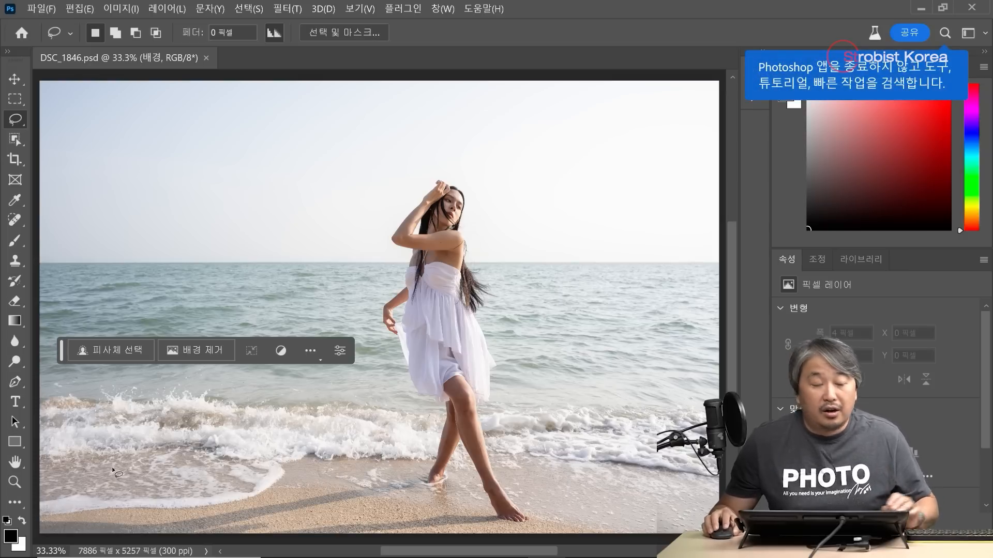
{"action": "scroll", "coordinate": [155, 440], "scroll_direction": "down", "scroll_amount": 1}
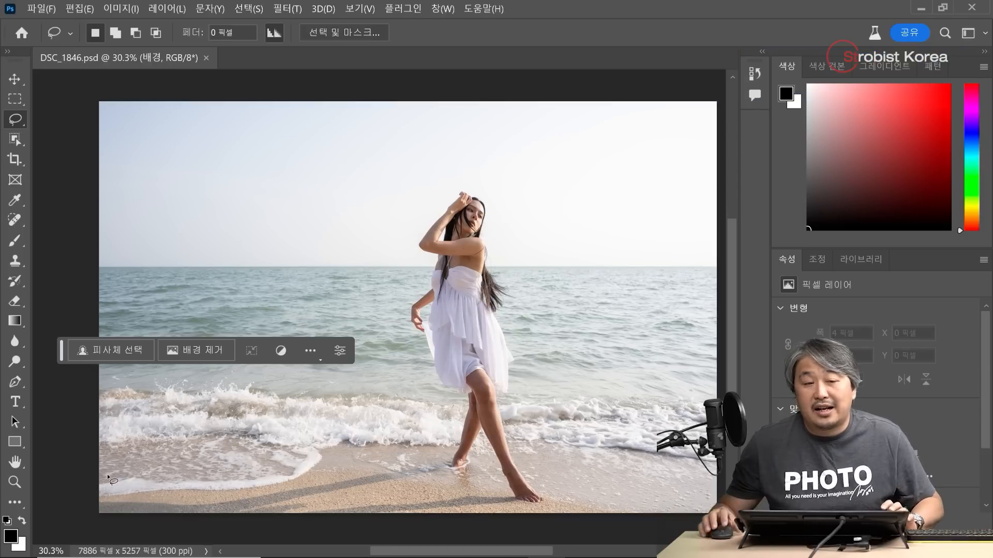
{"action": "mouse_move", "coordinate": [70, 494]}
{"action": "left_mouse_down"}
{"action": "mouse_move", "coordinate": [230, 490]}
{"action": "mouse_move", "coordinate": [413, 450]}
{"action": "mouse_move", "coordinate": [443, 432]}
{"action": "mouse_move", "coordinate": [440, 388]}
{"action": "mouse_move", "coordinate": [401, 321]}
{"action": "mouse_move", "coordinate": [406, 290]}
{"action": "mouse_move", "coordinate": [419, 279]}
{"action": "mouse_move", "coordinate": [414, 233]}
{"action": "mouse_move", "coordinate": [441, 187]}
{"action": "mouse_move", "coordinate": [477, 175]}
{"action": "mouse_move", "coordinate": [504, 207]}
{"action": "mouse_move", "coordinate": [503, 245]}
{"action": "mouse_move", "coordinate": [527, 322]}
{"action": "mouse_move", "coordinate": [522, 440]}
{"action": "mouse_move", "coordinate": [556, 506]}
{"action": "mouse_move", "coordinate": [517, 521]}
{"action": "mouse_move", "coordinate": [160, 540]}
{"action": "mouse_move", "coordinate": [80, 534]}
{"action": "mouse_move", "coordinate": [68, 514]}
{"action": "left_mouse_up"}
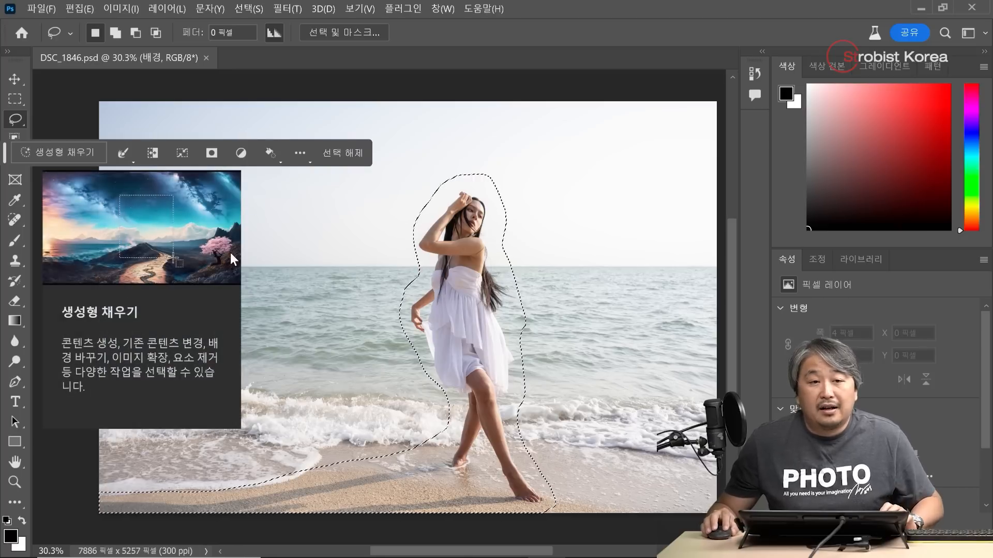
- Remove the selected woman and shadow using Generative Fill with an empty prompt, agreeing to the generative AI user guidelines
{"action": "left_click", "coordinate": [60, 153]}
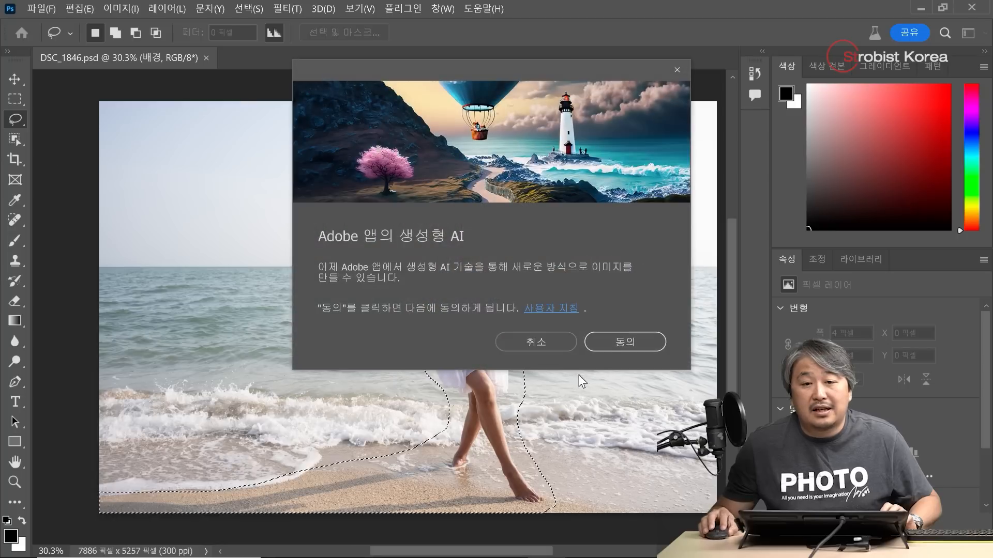
{"action": "left_click", "coordinate": [633, 337]}
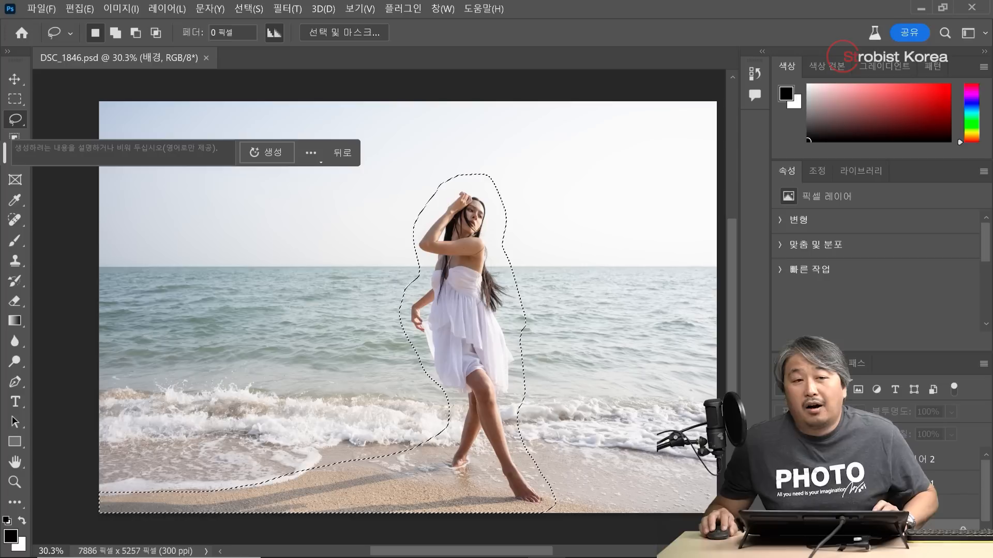
{"action": "left_click", "coordinate": [264, 152]}
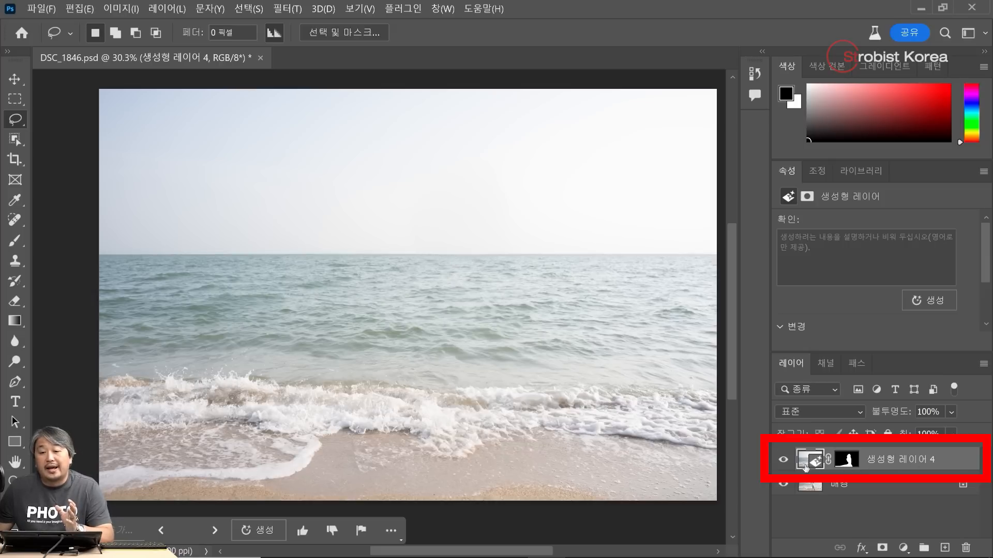
- Compare the photo with and without the woman by toggling the generative layer's visibility, ending with the layer hidden
{"action": "left_click", "coordinate": [784, 460]}
{"action": "left_click", "coordinate": [784, 460]}
{"action": "left_click", "coordinate": [783, 460]}
{"action": "left_click", "coordinate": [784, 461]}
{"action": "left_click", "coordinate": [784, 461]}
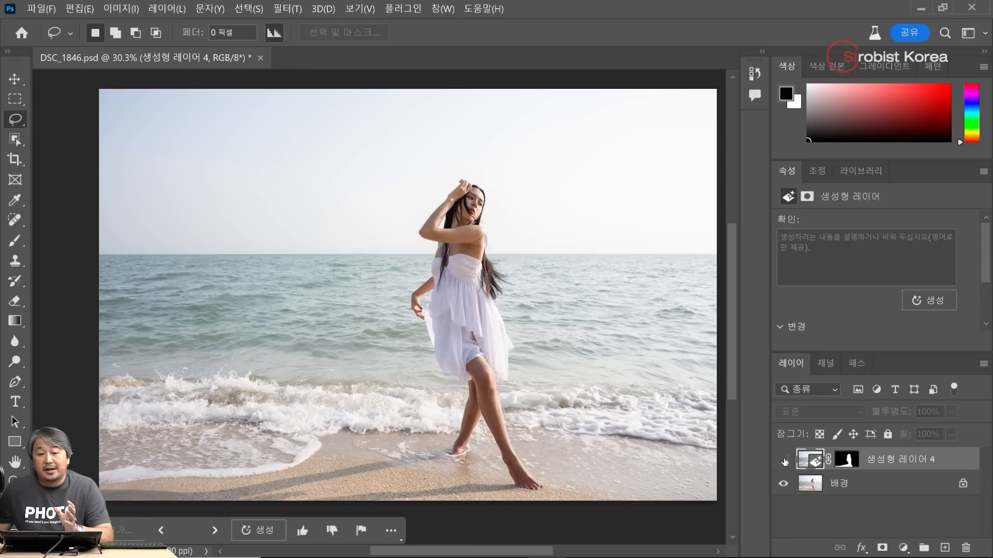
{"action": "left_click", "coordinate": [784, 460]}
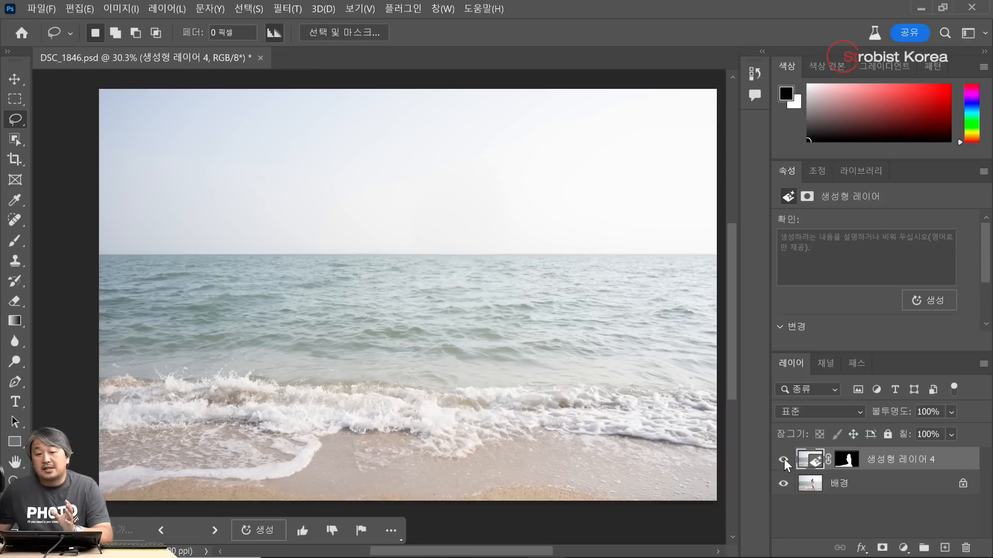
{"action": "left_click", "coordinate": [783, 460]}
{"action": "left_click", "coordinate": [784, 460]}
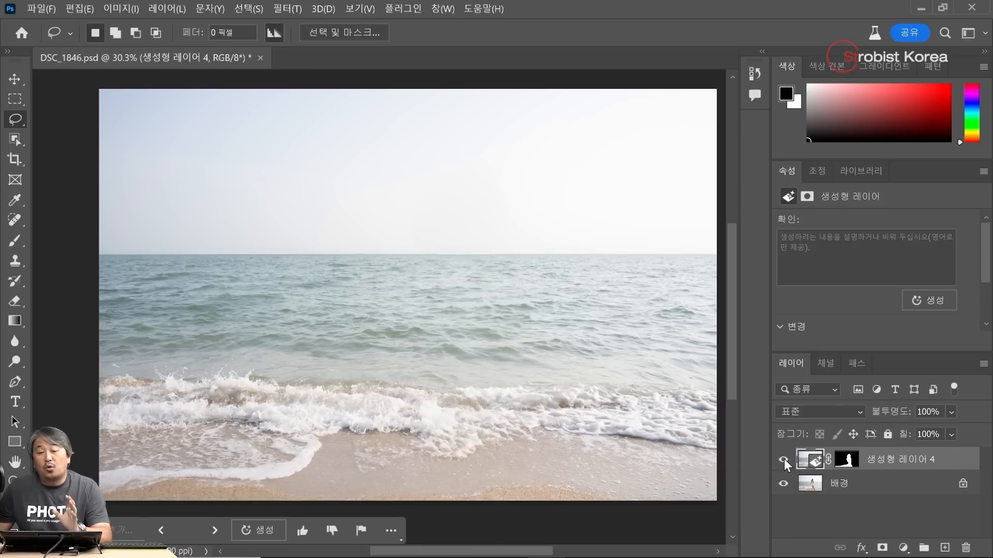
{"action": "left_click", "coordinate": [784, 460]}
{"action": "left_click", "coordinate": [784, 460]}
{"action": "left_click", "coordinate": [784, 460]}
{"action": "left_click", "coordinate": [784, 460]}
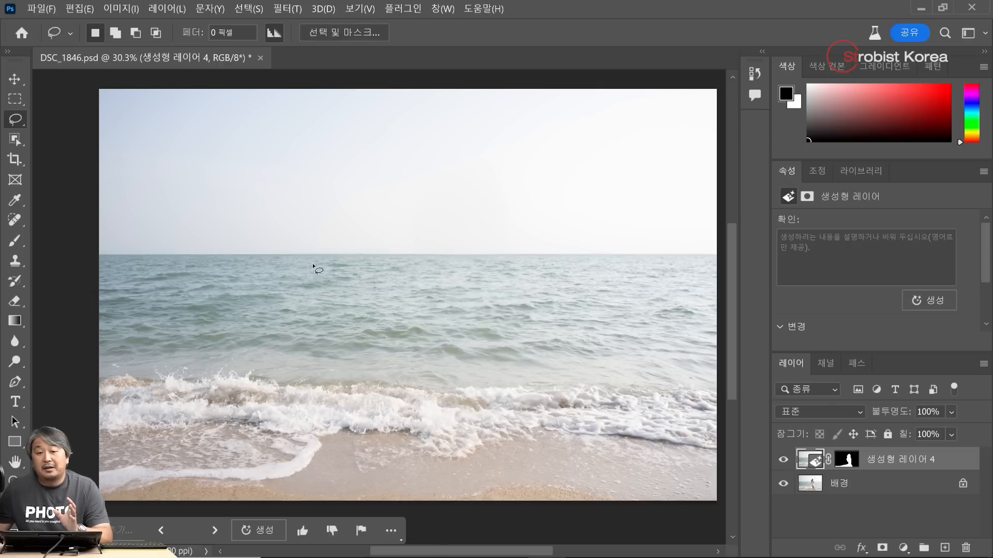
{"action": "left_click", "coordinate": [784, 460]}
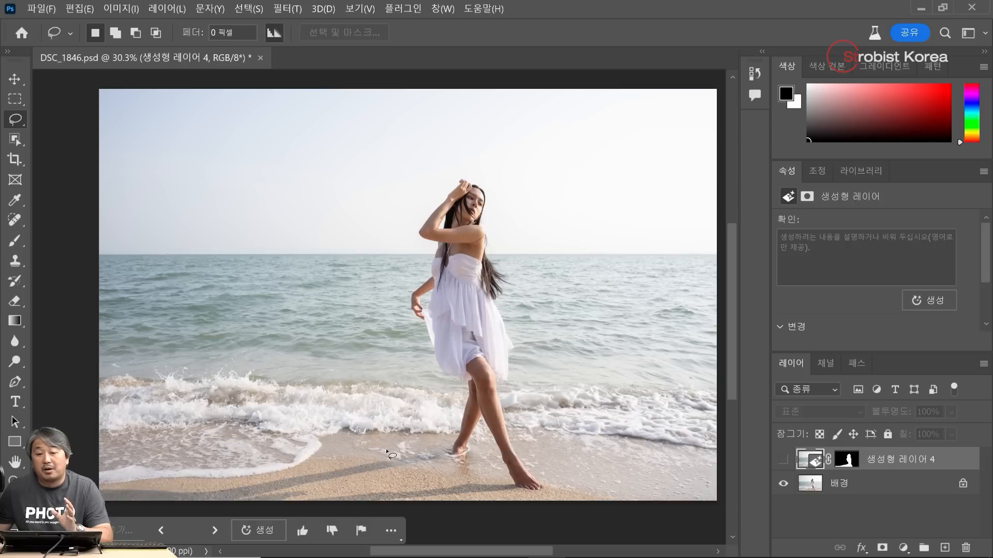
{"action": "left_click", "coordinate": [783, 460]}
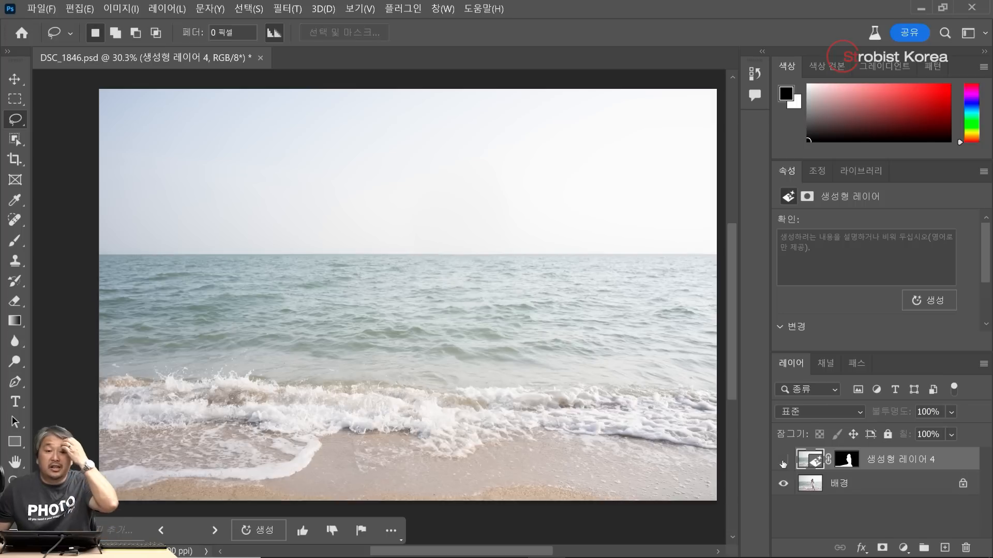
{"action": "left_click", "coordinate": [783, 460]}
{"action": "left_click", "coordinate": [783, 461]}
{"action": "left_click", "coordinate": [783, 460]}
{"action": "left_click", "coordinate": [783, 460]}
{"action": "left_click", "coordinate": [782, 460]}
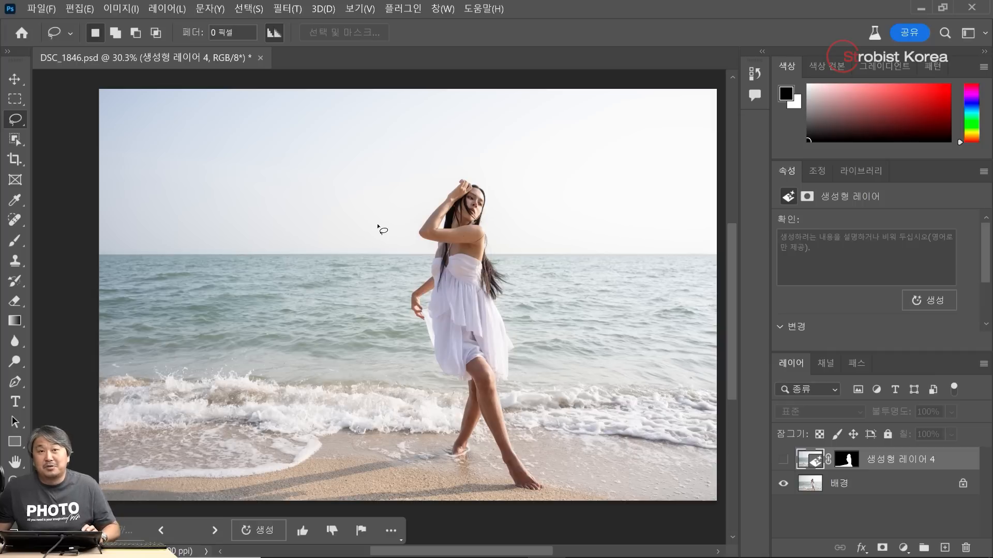
- Generate a yacht from the prompt "beautiful yarcht" with Generative Fill in a large rounded Lasso selection across the horizon, left of the woman
{"action": "mouse_move", "coordinate": [382, 191]}
{"action": "left_mouse_down"}
{"action": "mouse_move", "coordinate": [388, 244]}
{"action": "mouse_move", "coordinate": [363, 279]}
{"action": "mouse_move", "coordinate": [309, 299]}
{"action": "mouse_move", "coordinate": [194, 299]}
{"action": "mouse_move", "coordinate": [154, 275]}
{"action": "mouse_move", "coordinate": [146, 211]}
{"action": "mouse_move", "coordinate": [189, 172]}
{"action": "mouse_move", "coordinate": [294, 160]}
{"action": "mouse_move", "coordinate": [387, 188]}
{"action": "left_mouse_up"}
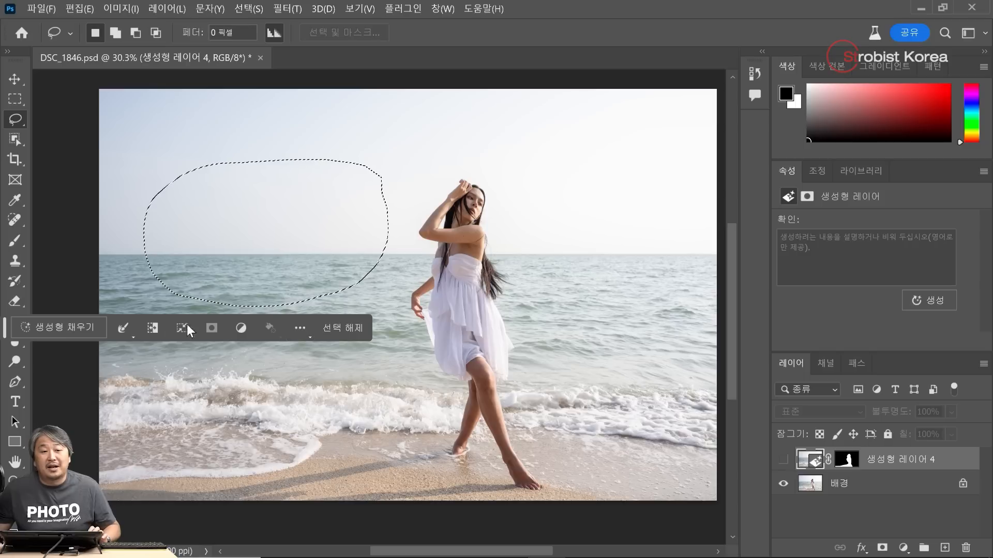
{"action": "left_click", "coordinate": [70, 335]}
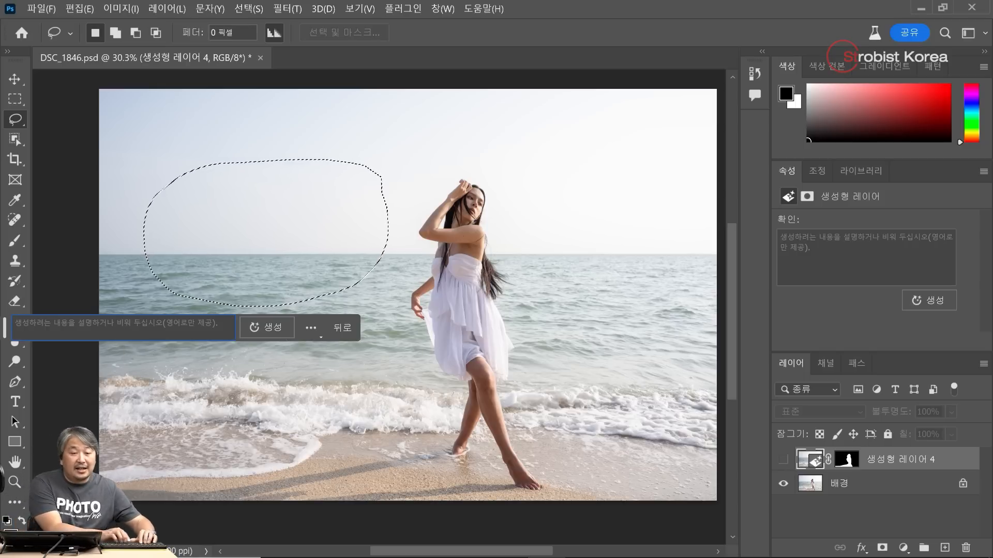
{"action": "type", "text": "beauti"}
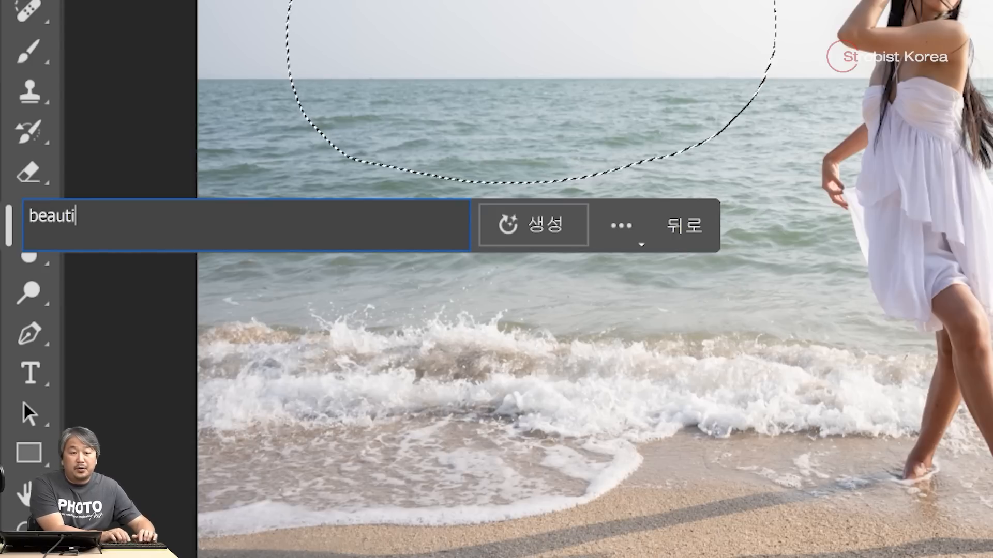
{"action": "type", "text": "ful yar"}
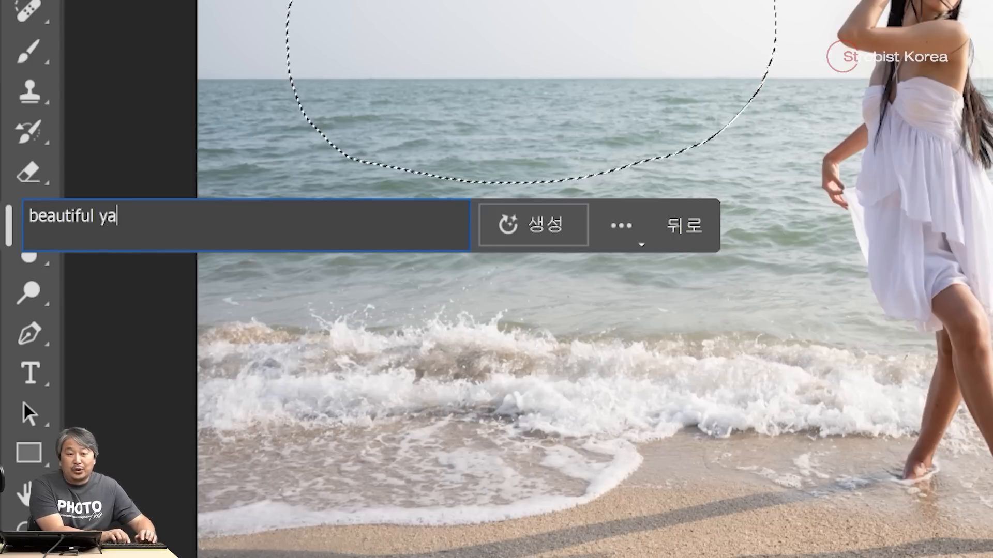
{"action": "type", "text": "cht"}
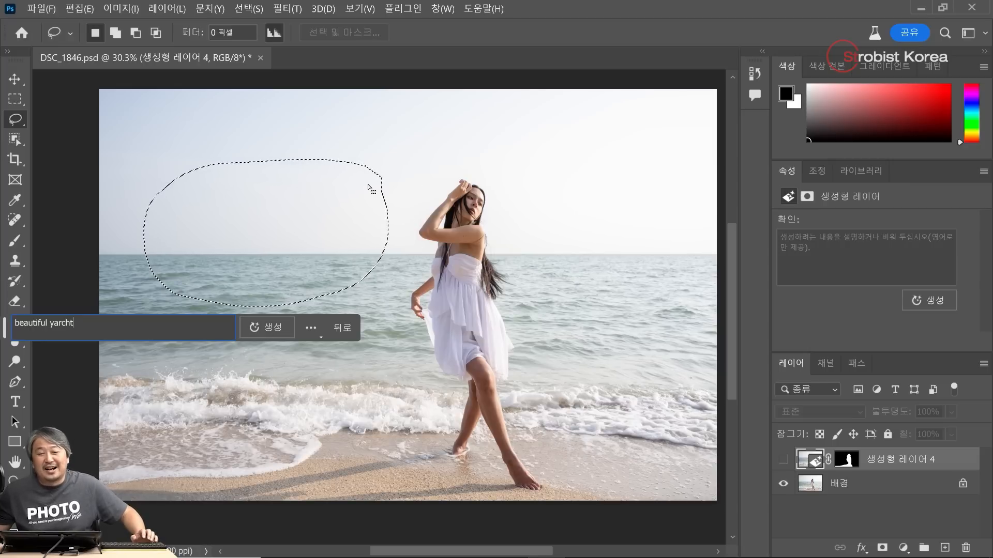
{"action": "left_click", "coordinate": [272, 325]}
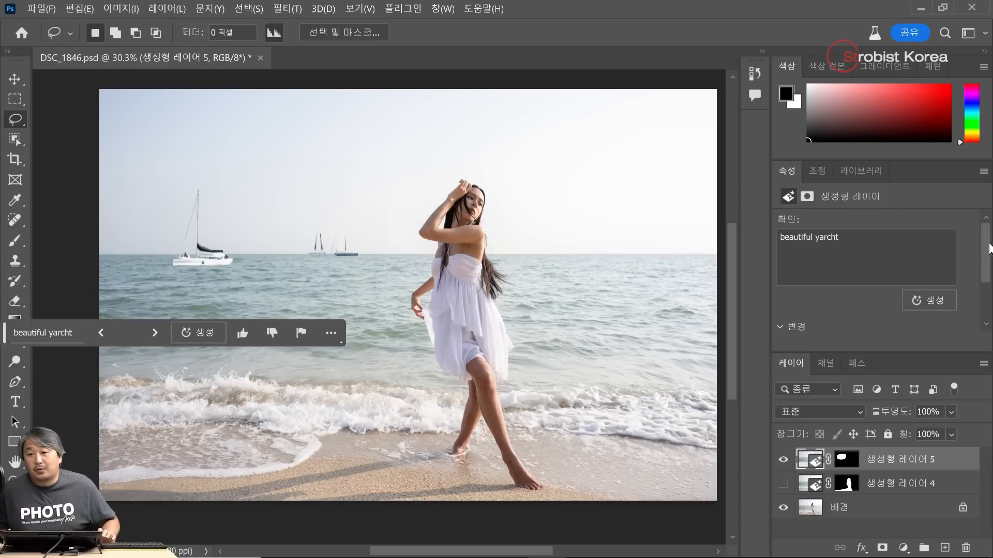
- Compare the three generated yacht variations on the photo, ending with the first one selected
{"action": "left_click_drag", "start_coordinate": [987, 243], "coordinate": [988, 300]}
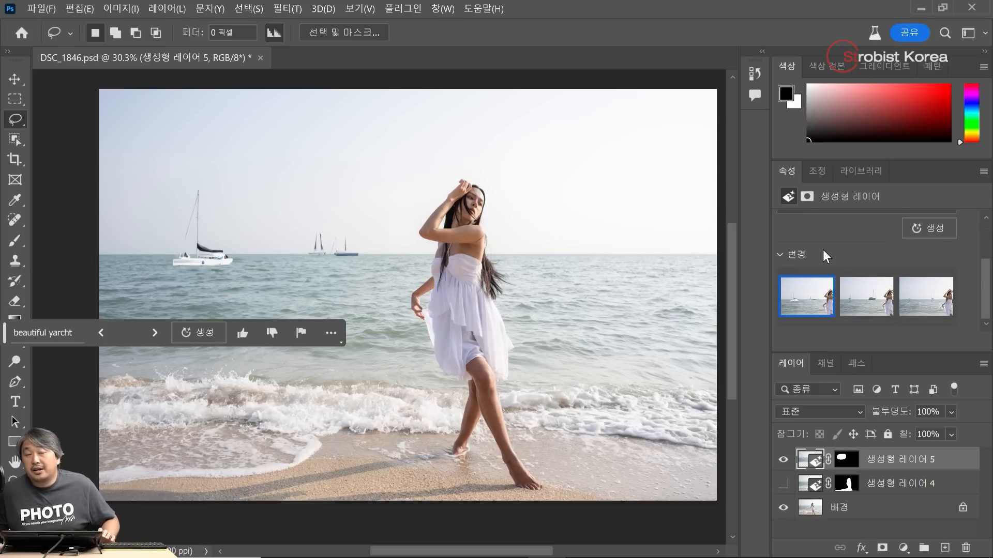
{"action": "left_click", "coordinate": [866, 297]}
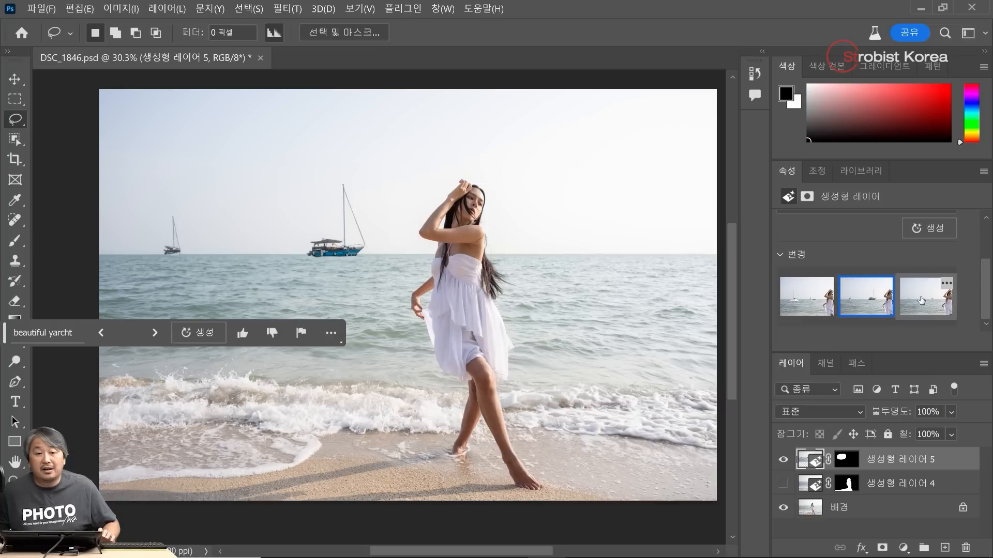
{"action": "left_click", "coordinate": [926, 297]}
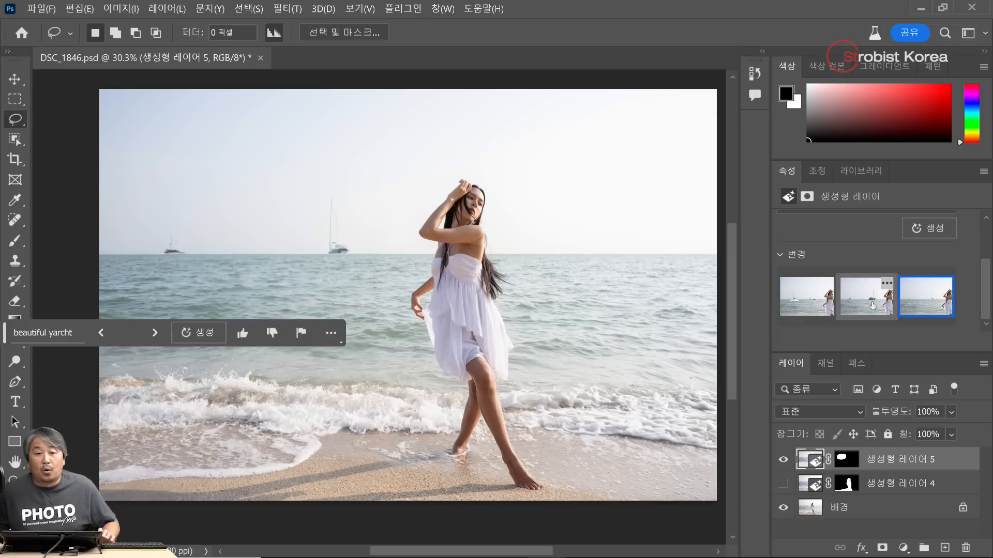
{"action": "left_click", "coordinate": [866, 299]}
{"action": "left_click", "coordinate": [802, 308]}
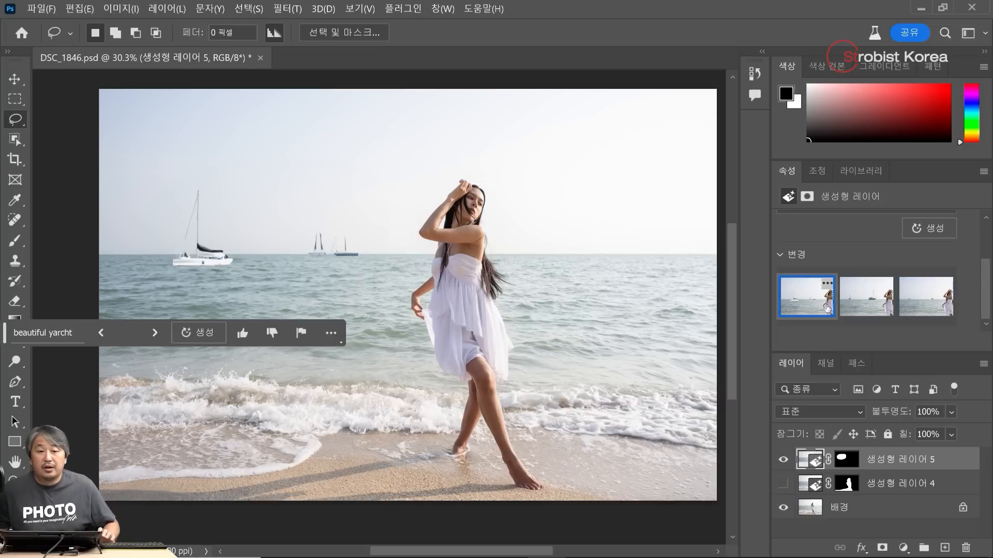
{"action": "left_click", "coordinate": [853, 305]}
{"action": "left_click", "coordinate": [930, 301]}
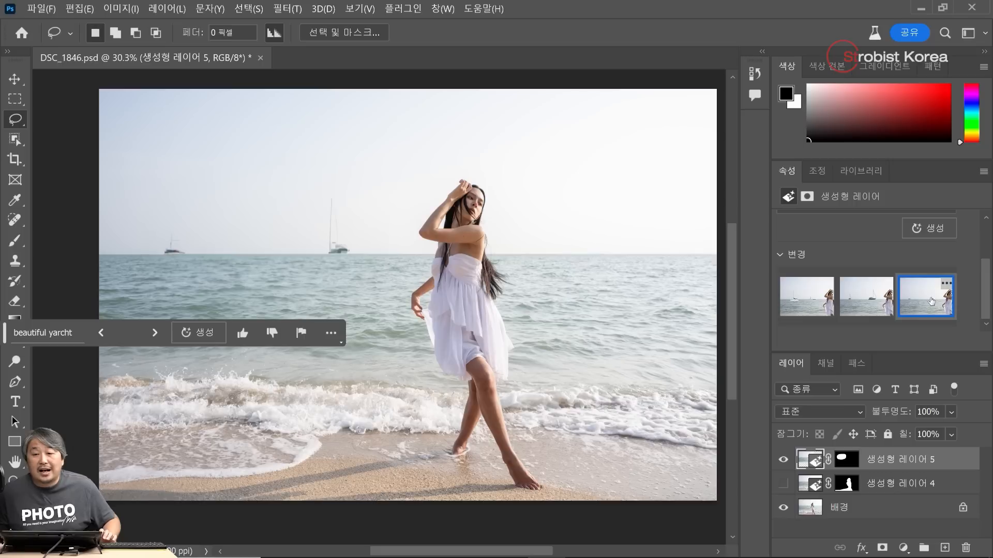
{"action": "left_click", "coordinate": [856, 307]}
{"action": "left_click", "coordinate": [791, 310]}
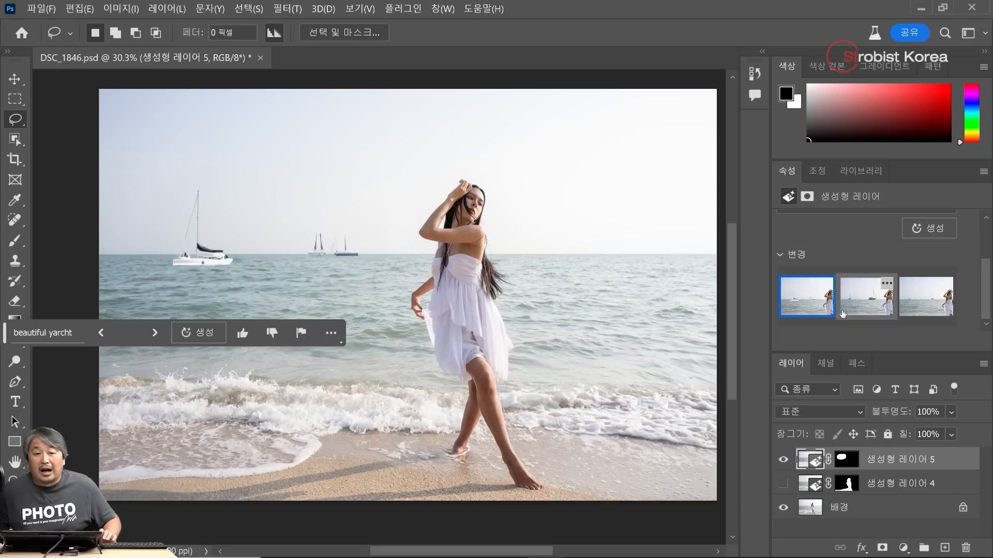
- Extend the generative layer's prompt to "beautiful yarcht large" and generate a new set of variations
{"action": "scroll", "coordinate": [833, 303], "scroll_direction": "up", "scroll_amount": 3}
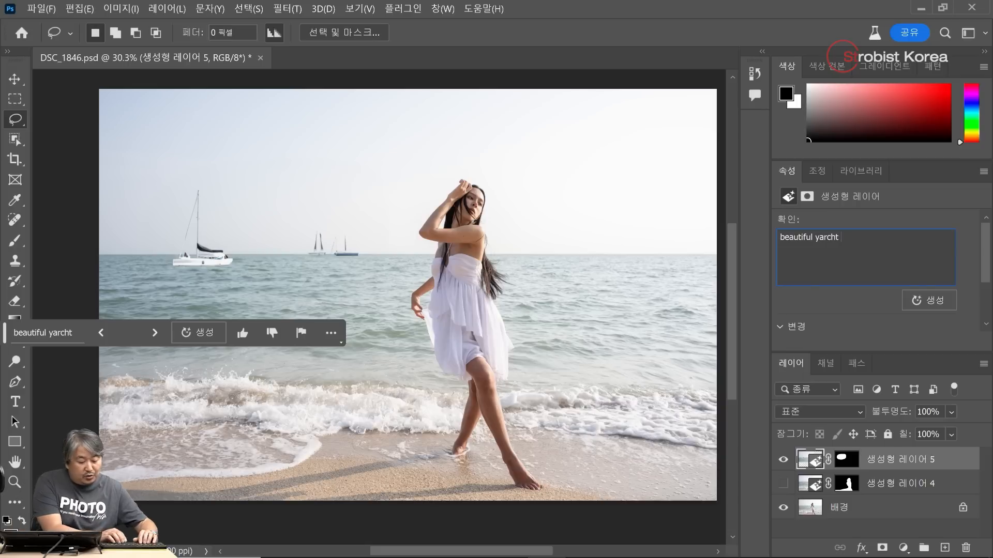
{"action": "type", "text": "ge"}
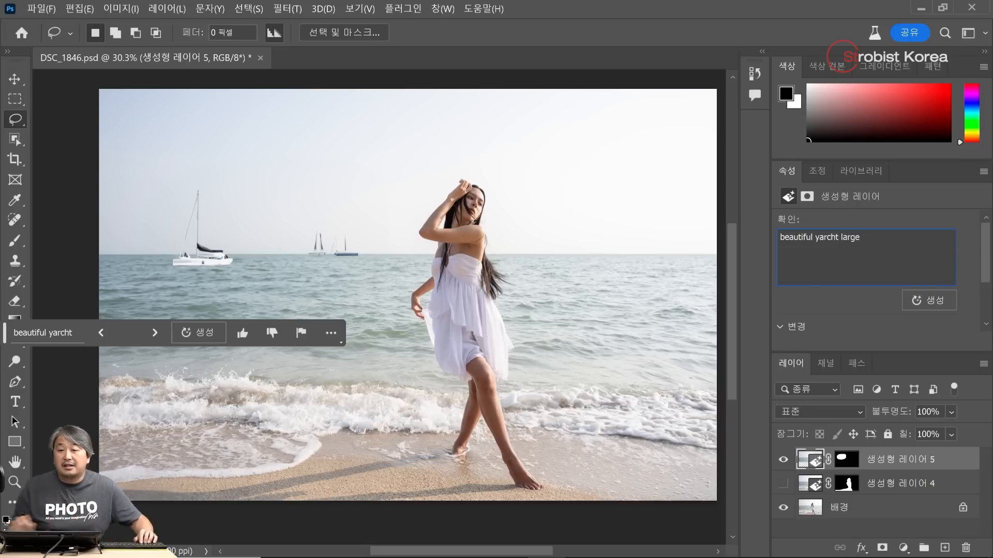
{"action": "left_click", "coordinate": [929, 300]}
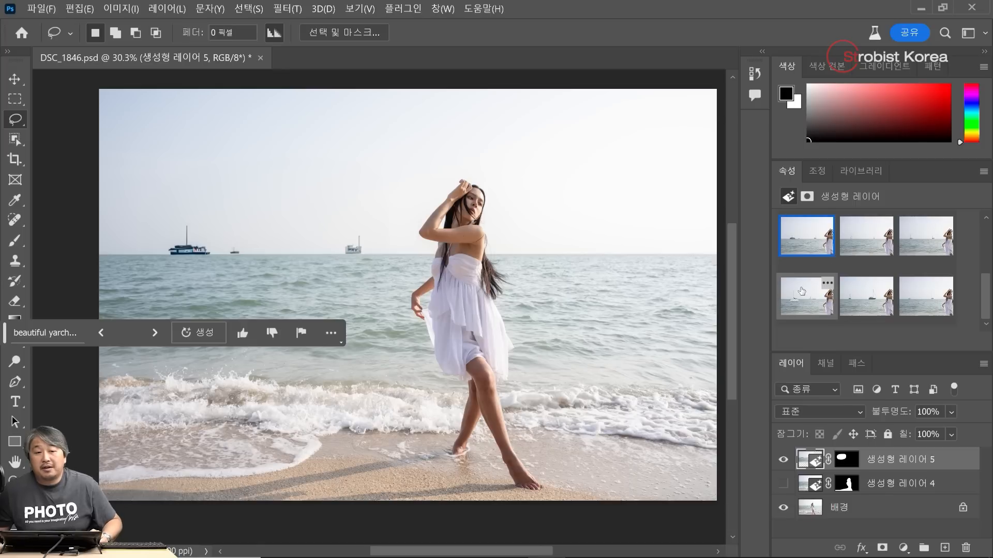
- Compare the new and earlier yacht variations and choose the one with the white sailboat nearest the photo's left edge
{"action": "left_click", "coordinate": [802, 291]}
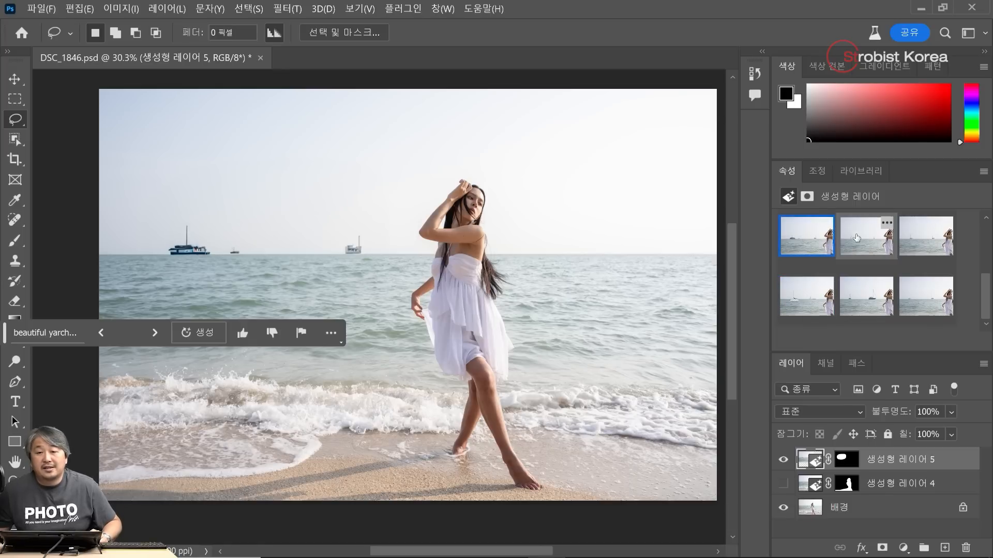
{"action": "left_click", "coordinate": [864, 236]}
{"action": "left_click", "coordinate": [921, 239]}
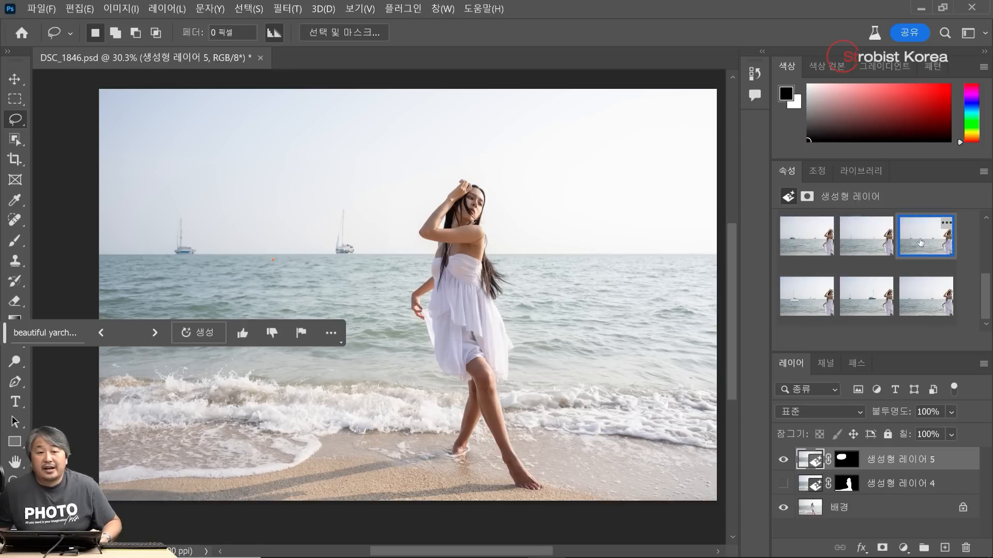
{"action": "left_click", "coordinate": [874, 246]}
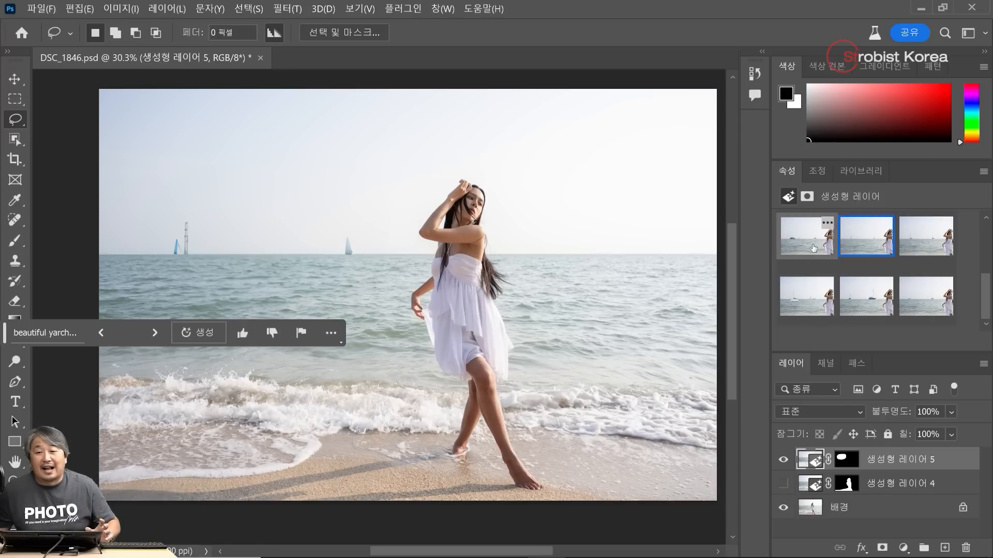
{"action": "left_click", "coordinate": [814, 245]}
{"action": "left_click", "coordinate": [822, 293]}
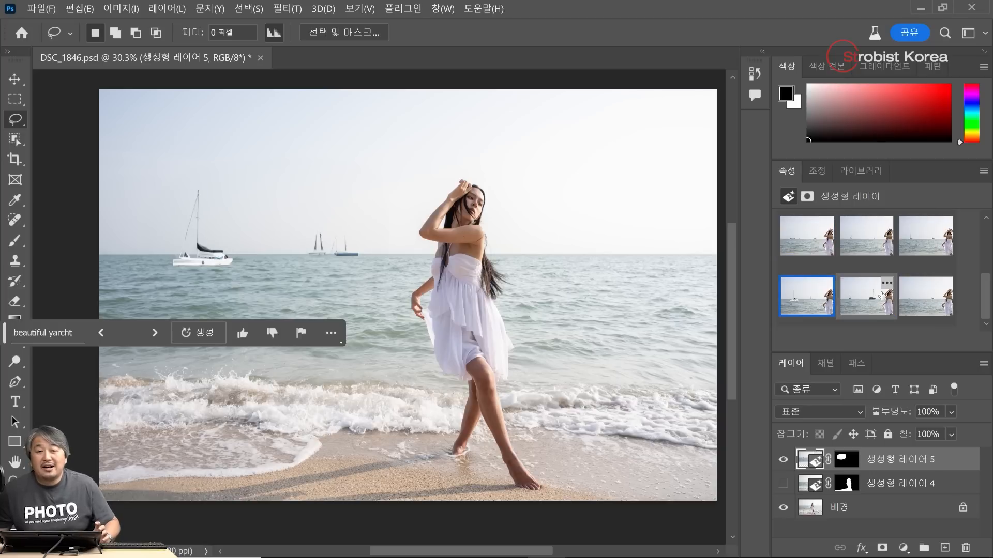
{"action": "left_click", "coordinate": [879, 293]}
{"action": "left_click", "coordinate": [937, 294]}
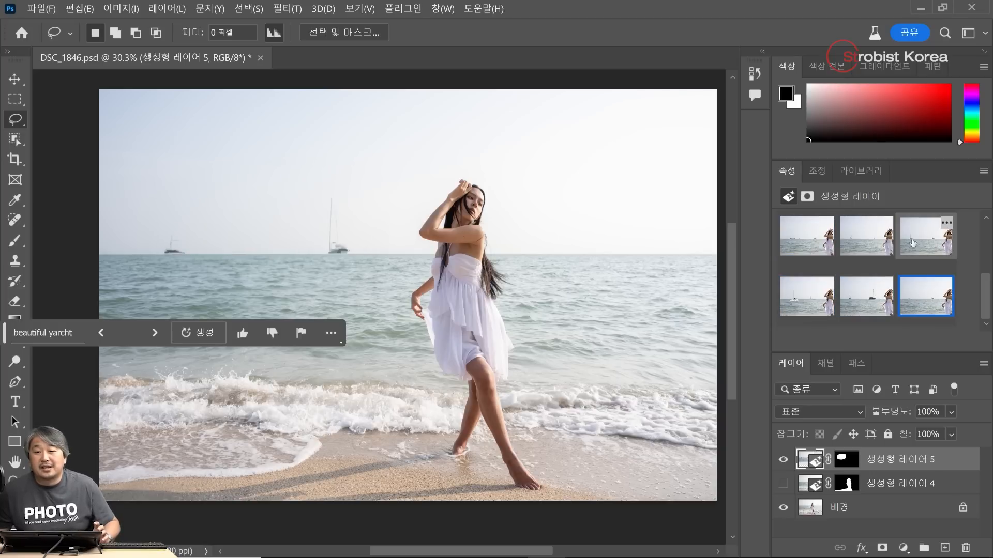
{"action": "left_click", "coordinate": [910, 240]}
{"action": "left_click", "coordinate": [808, 288]}
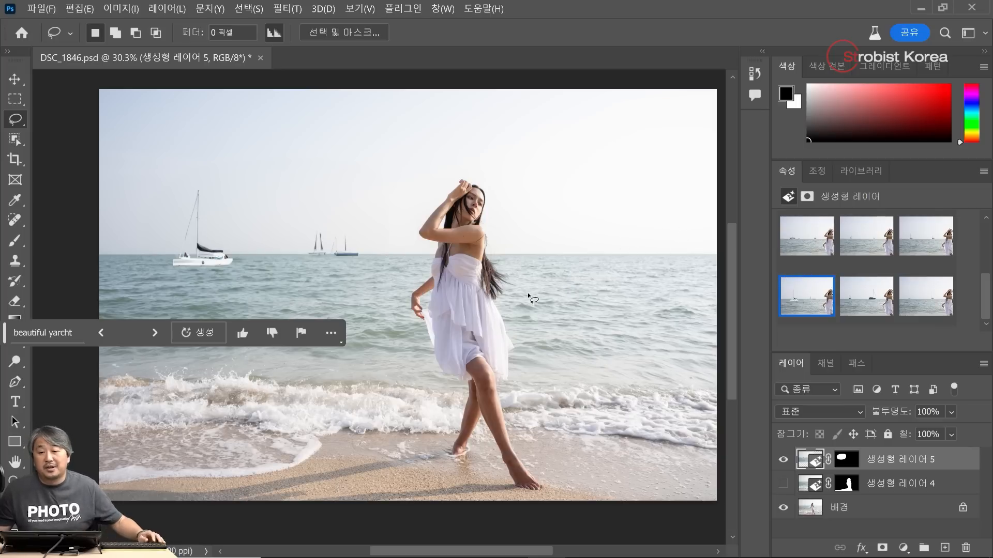
- Select the woman's white dress with a loose Lasso outline running from the chest around the skirt and over the knee
{"action": "scroll", "coordinate": [518, 305], "scroll_direction": "up", "scroll_amount": 4}
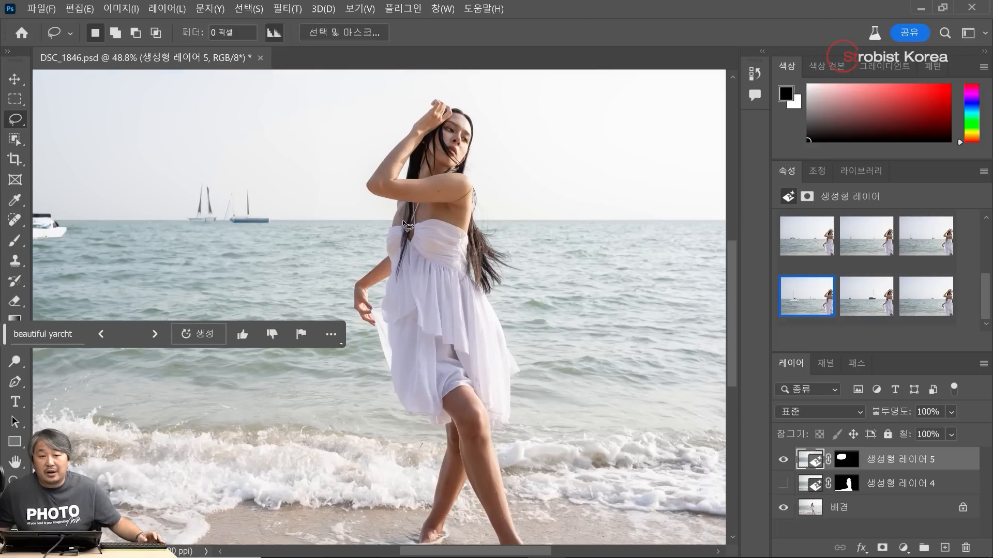
{"action": "left_click_drag", "start_coordinate": [402, 221], "coordinate": [388, 226]}
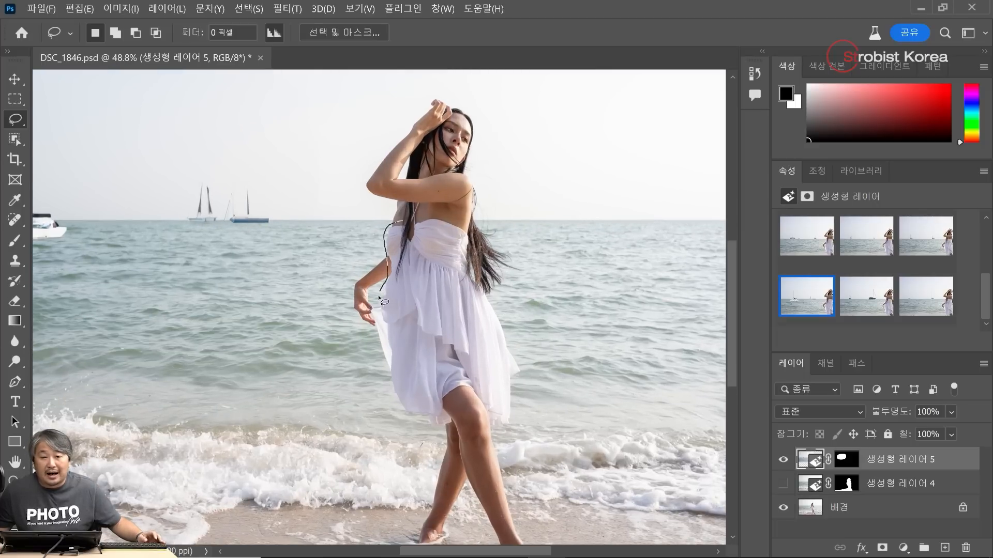
{"action": "left_click_drag", "start_coordinate": [391, 401], "coordinate": [421, 439]}
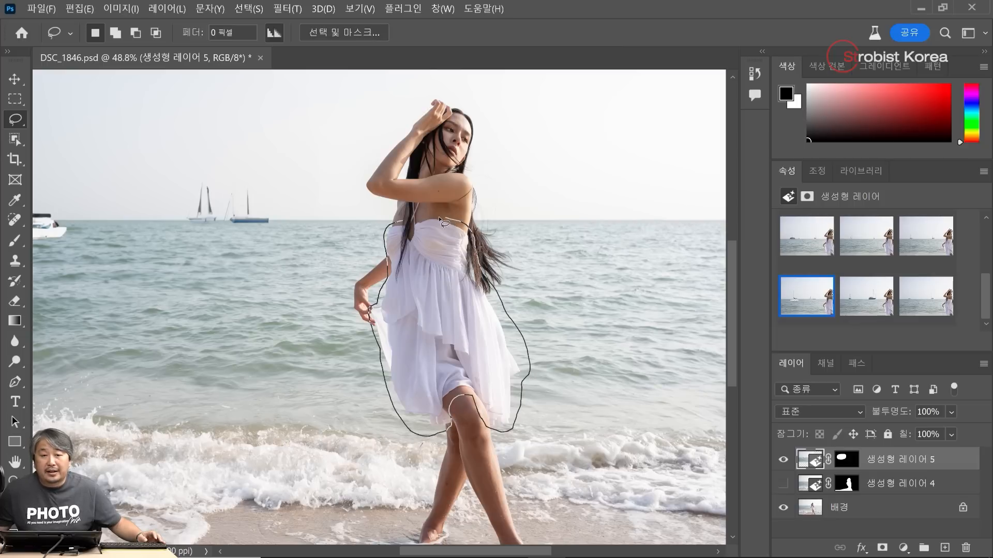
{"action": "left_click_drag", "start_coordinate": [409, 222], "coordinate": [409, 223]}
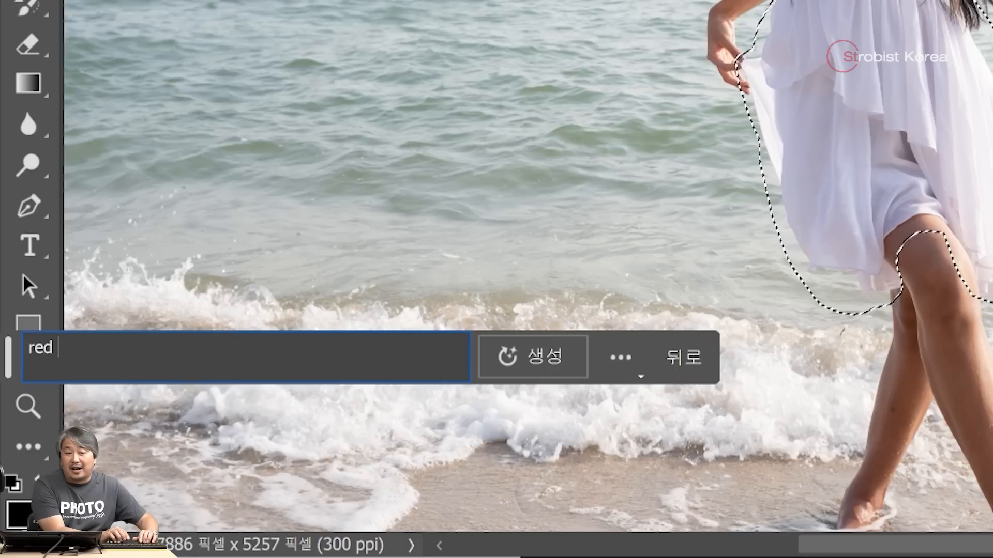
- Try to replace the selected dress using Generative Fill with the prompt "red bikini", and dismiss the user guidelines notice
{"action": "type", "text": "bi"}
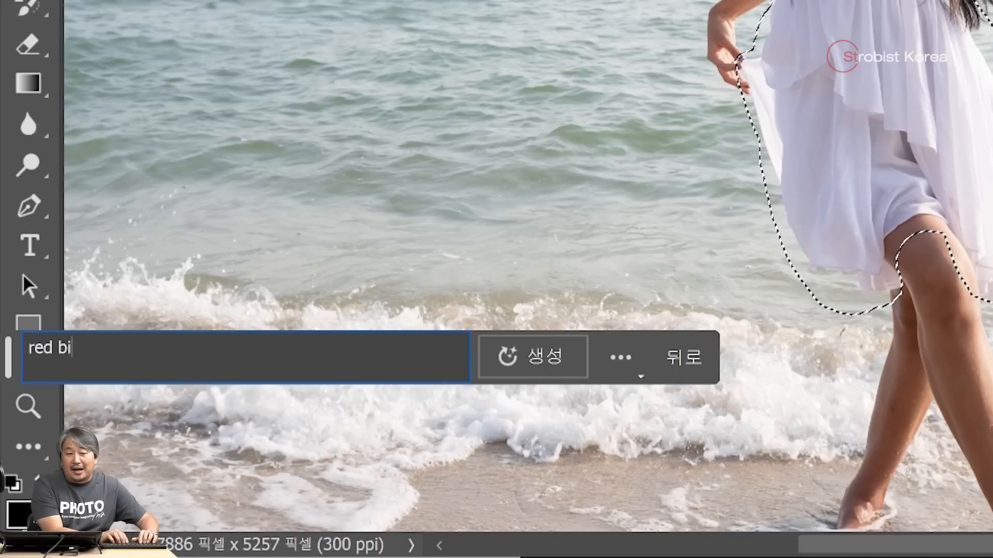
{"action": "type", "text": "kini"}
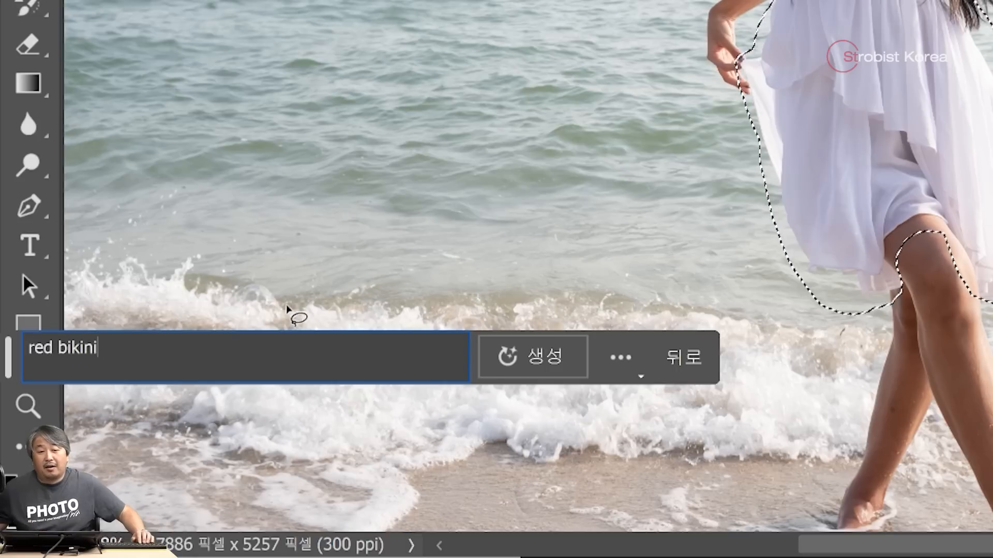
{"action": "left_click", "coordinate": [543, 354]}
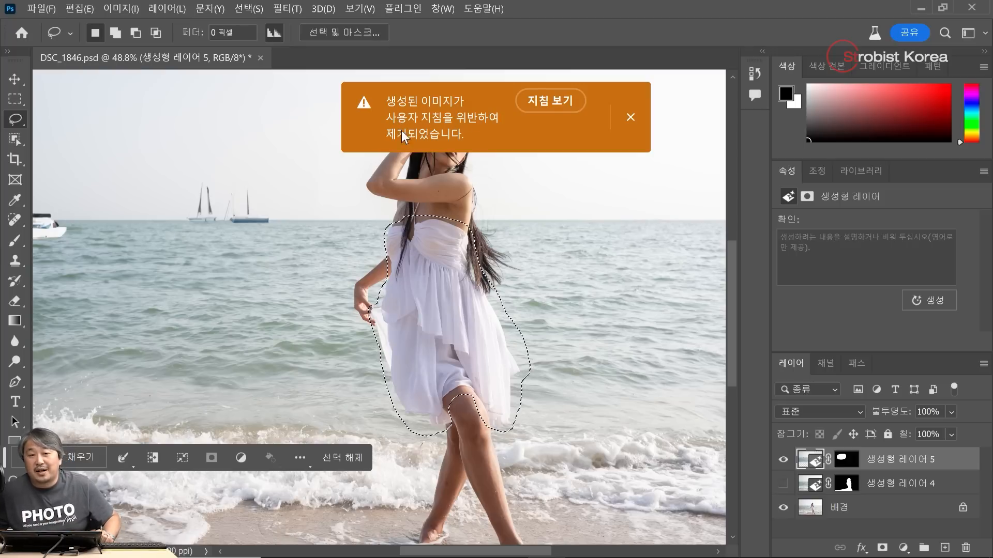
{"action": "left_click", "coordinate": [630, 117]}
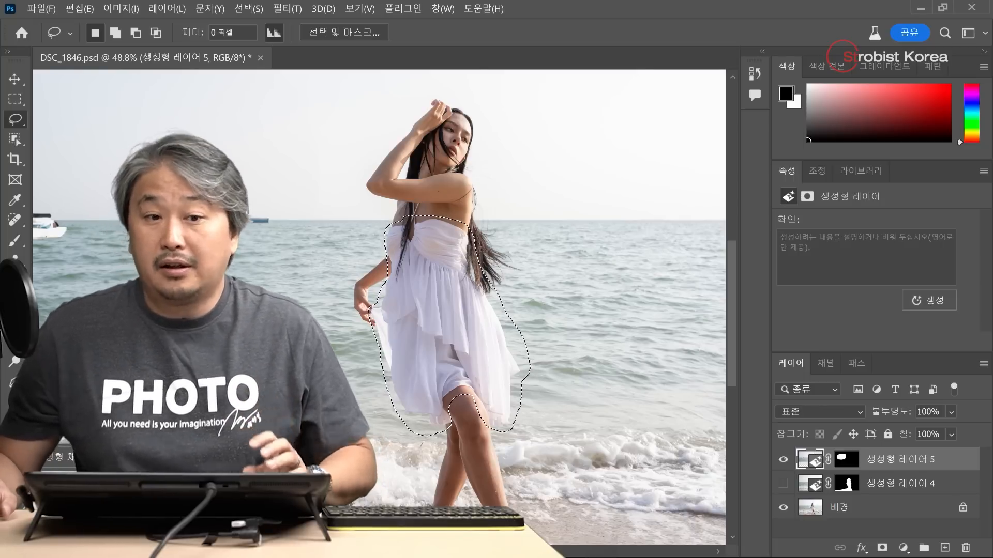
- Replace the selected white dress using Generative Fill with the prompt "red dress"
{"action": "left_click", "coordinate": [64, 458]}
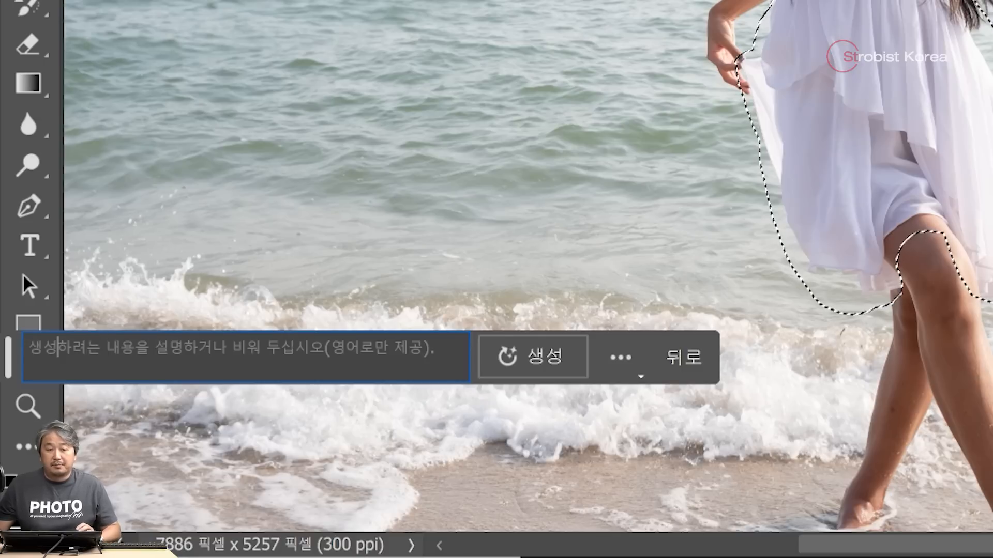
{"action": "type", "text": "re"}
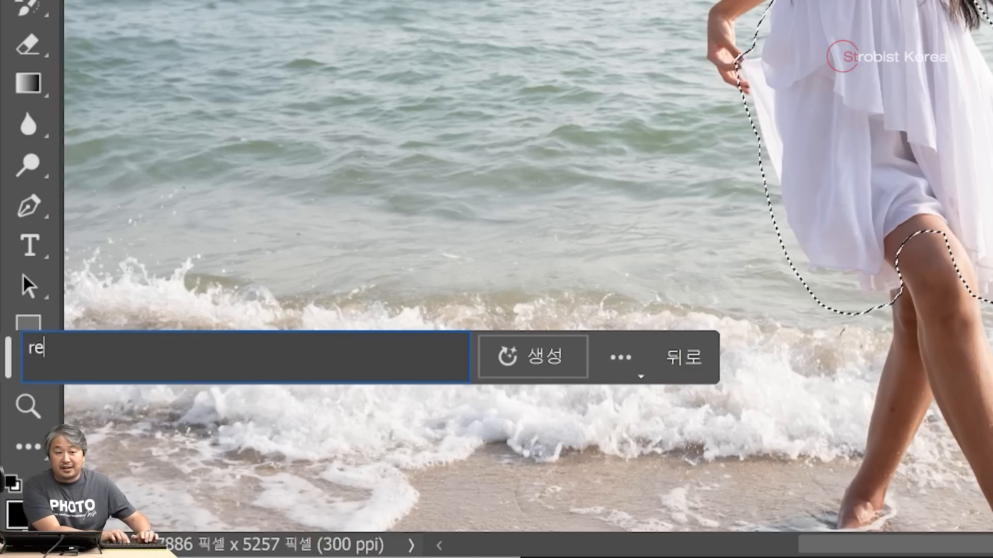
{"action": "type", "text": "d dress"}
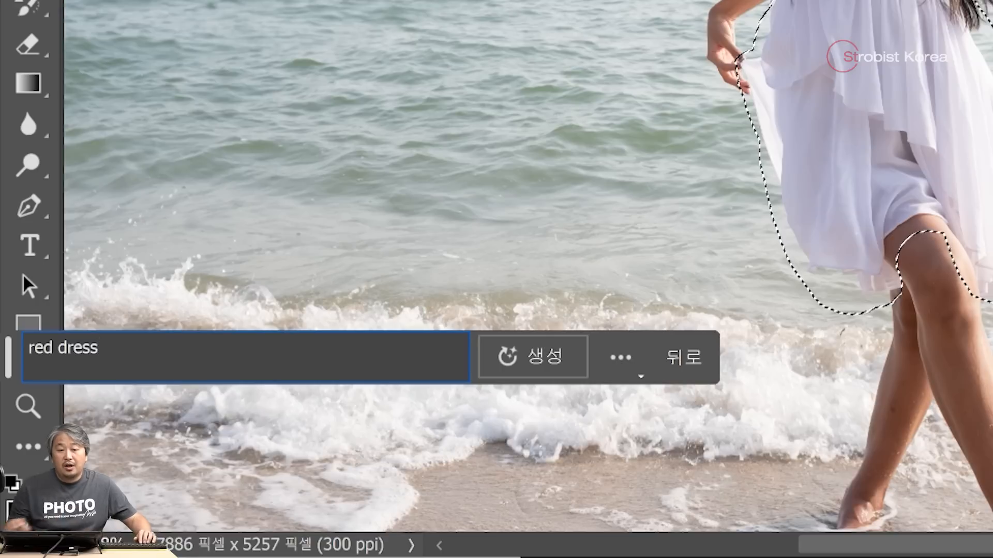
{"action": "left_click", "coordinate": [524, 357]}
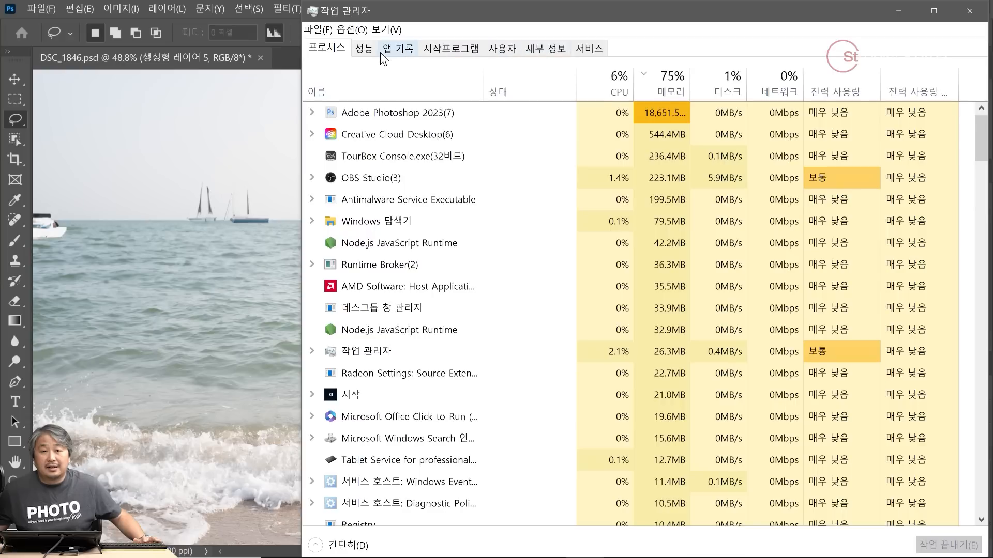
- Check the GPU, memory and CPU load in Task Manager's performance view, and put its window away
{"action": "left_click", "coordinate": [368, 50]}
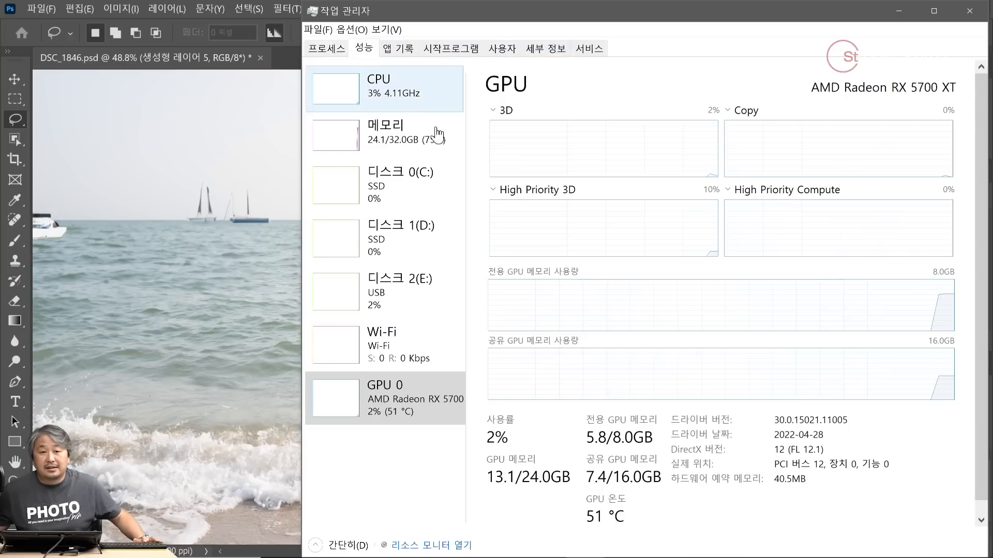
{"action": "left_click", "coordinate": [393, 422]}
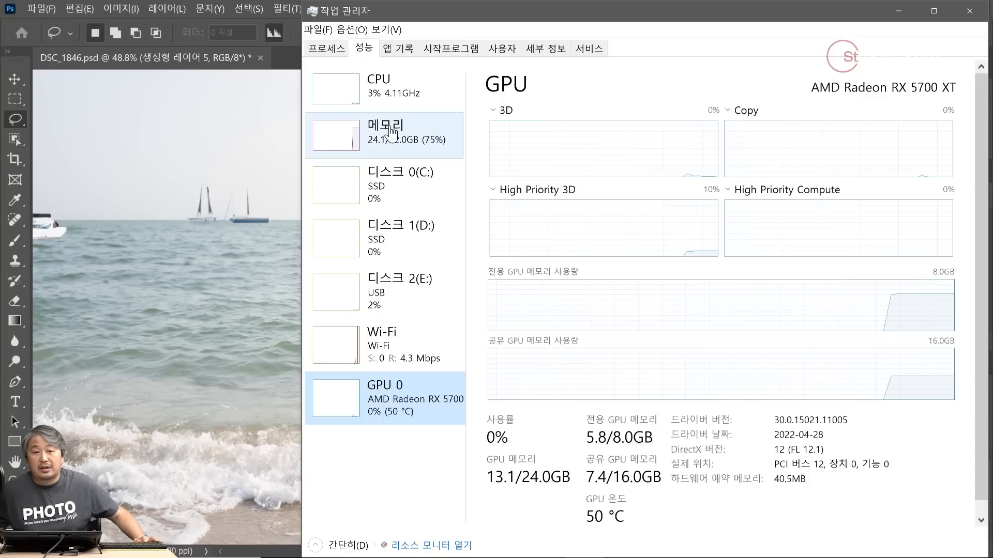
{"action": "left_click", "coordinate": [434, 148]}
{"action": "key", "text": "Up"}
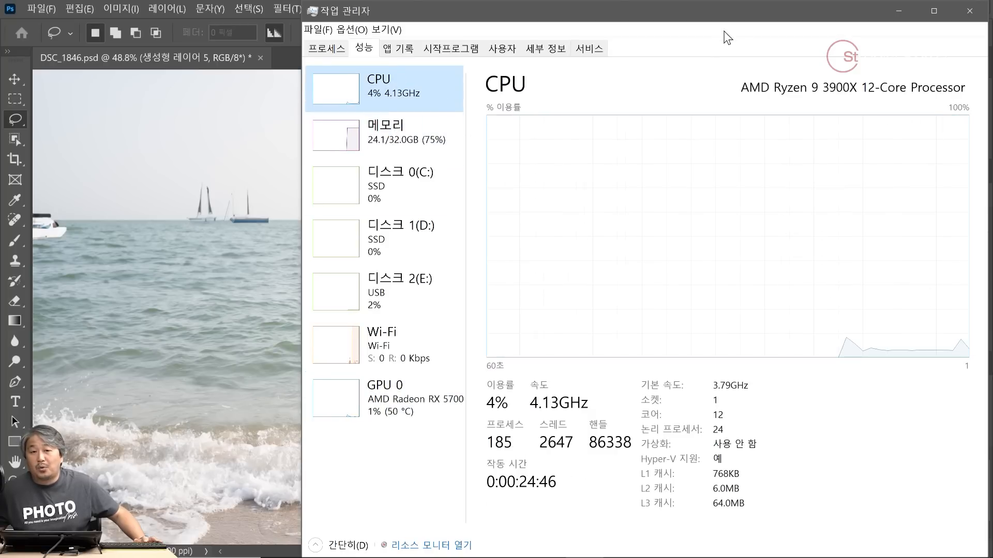
{"action": "left_click_drag", "start_coordinate": [731, 21], "coordinate": [681, 27]}
{"action": "left_click", "coordinate": [913, 16]}
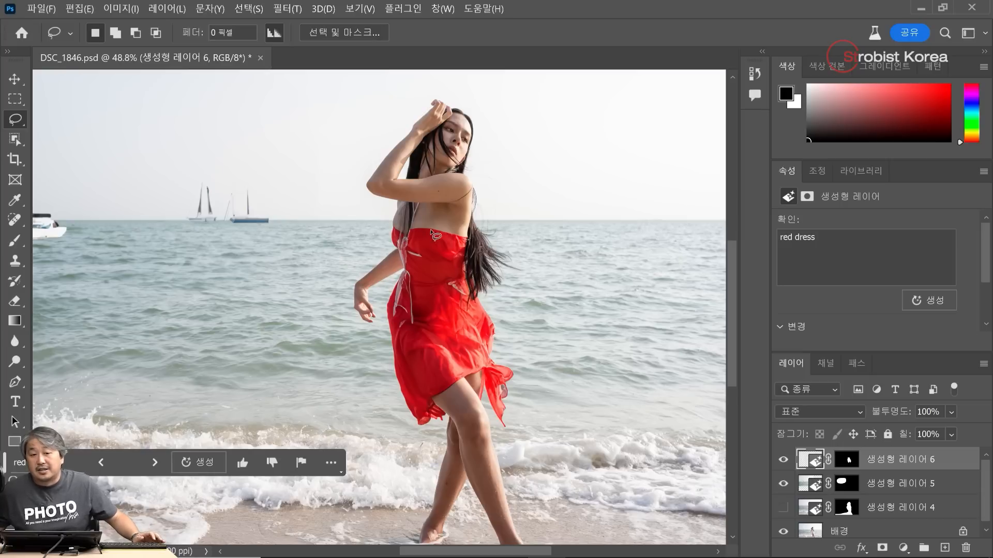
- Compare the red dress with the original white one by repeatedly hiding and showing its generative layer, leaving the red dress visible
{"action": "left_click", "coordinate": [784, 460]}
{"action": "left_click", "coordinate": [785, 459]}
{"action": "left_click", "coordinate": [784, 459]}
{"action": "left_click", "coordinate": [784, 459]}
{"action": "left_click", "coordinate": [784, 459]}
{"action": "left_click", "coordinate": [784, 460]}
{"action": "left_click", "coordinate": [784, 460]}
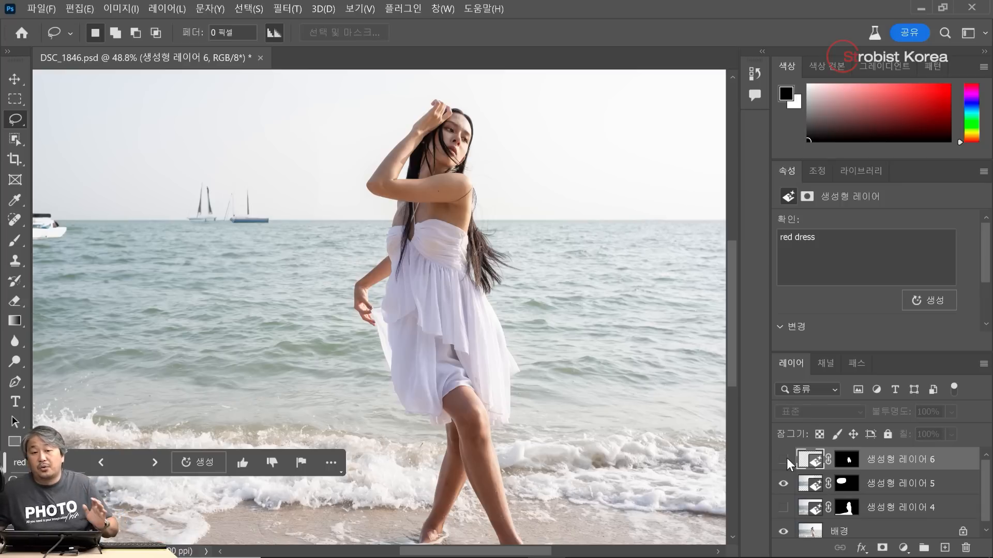
{"action": "left_click", "coordinate": [784, 459]}
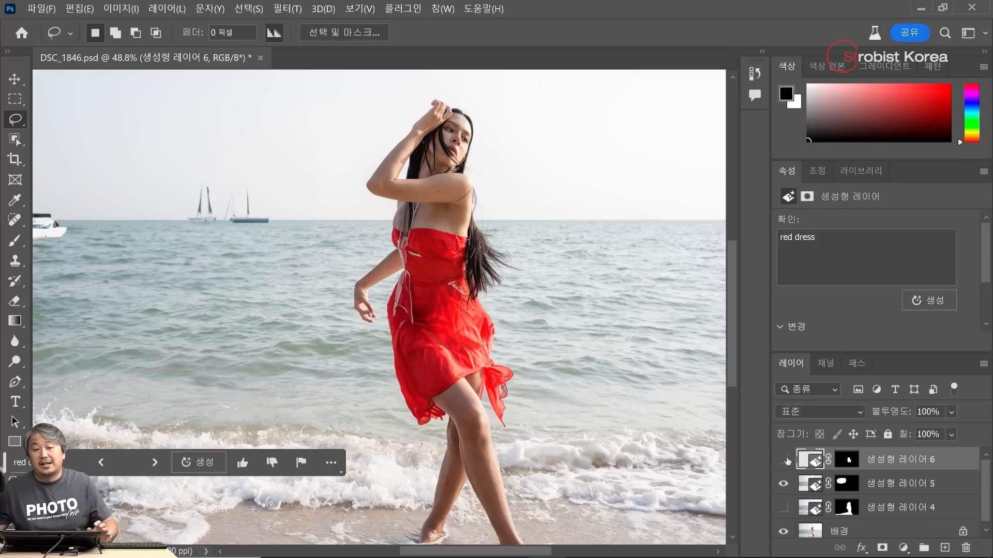
{"action": "left_click", "coordinate": [784, 460]}
{"action": "scroll", "coordinate": [517, 380], "scroll_direction": "down", "scroll_amount": 1}
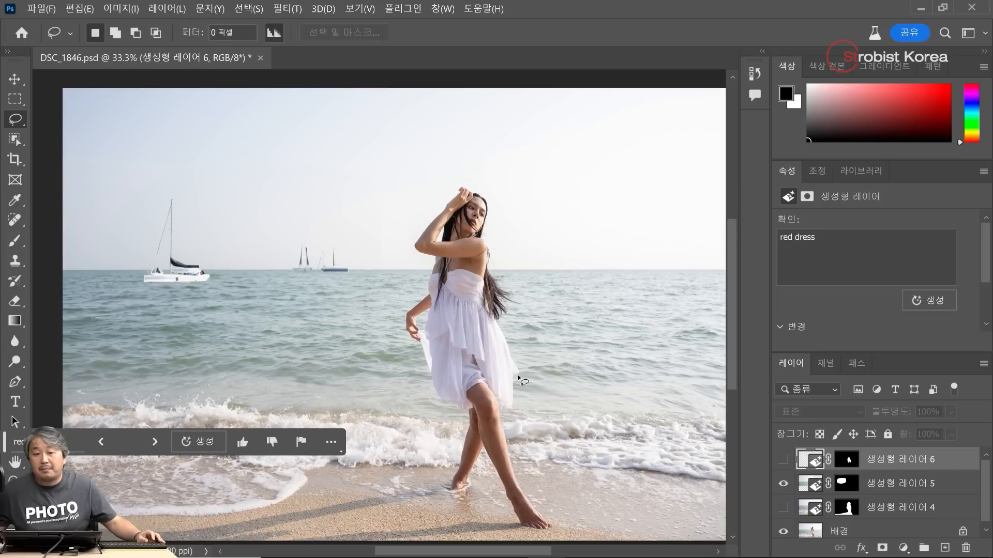
{"action": "scroll", "coordinate": [517, 380], "scroll_direction": "down", "scroll_amount": 1}
{"action": "left_click", "coordinate": [783, 459]}
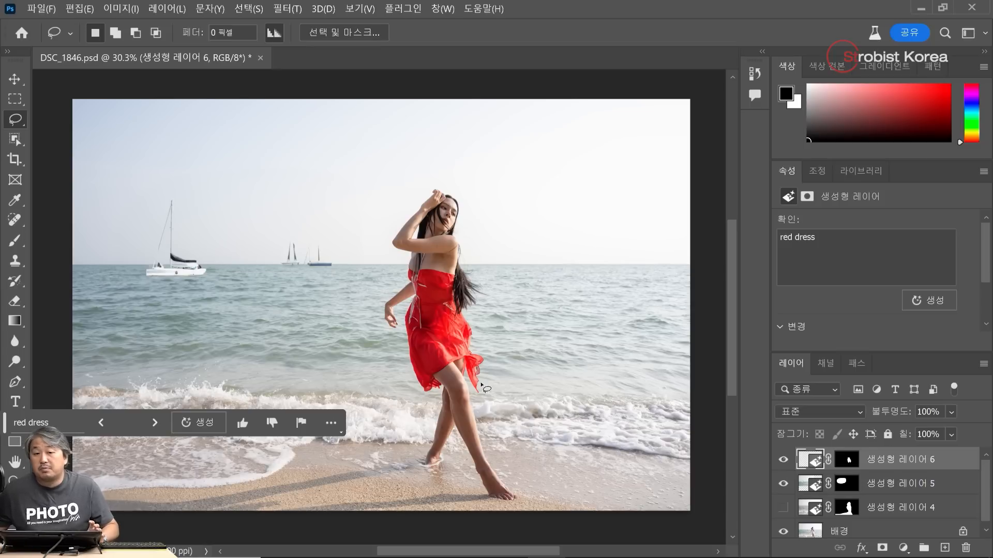
{"action": "left_click", "coordinate": [783, 459]}
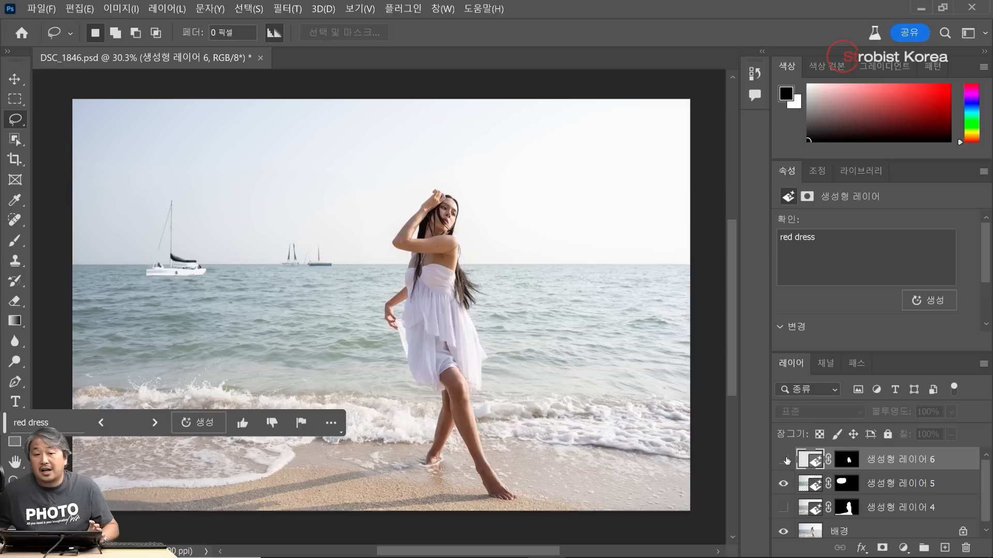
{"action": "left_click", "coordinate": [785, 459]}
{"action": "left_click", "coordinate": [785, 459]}
{"action": "left_click", "coordinate": [785, 459]}
{"action": "left_click", "coordinate": [786, 459]}
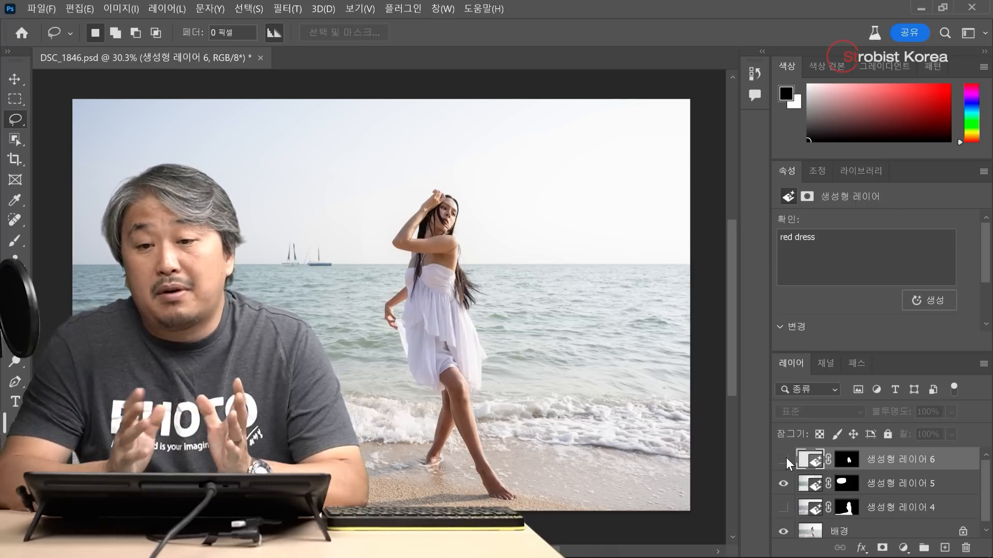
{"action": "left_click", "coordinate": [785, 460]}
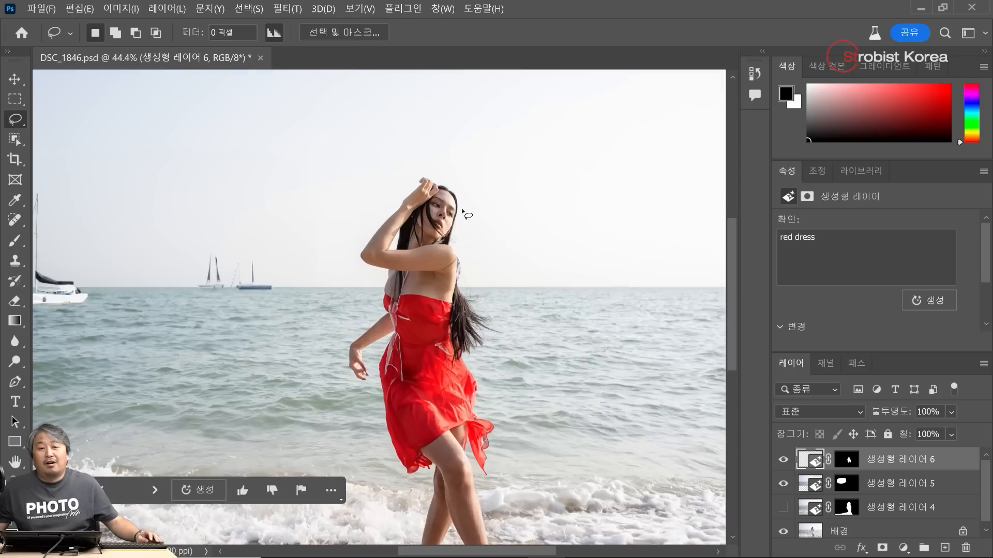
- Select the area around the woman's eyes, eyebrows and nose bridge with a sunglasses-shaped Lasso outline
{"action": "scroll", "coordinate": [450, 215], "scroll_direction": "up", "scroll_amount": 3}
{"action": "scroll", "coordinate": [450, 215], "scroll_direction": "up", "scroll_amount": 8}
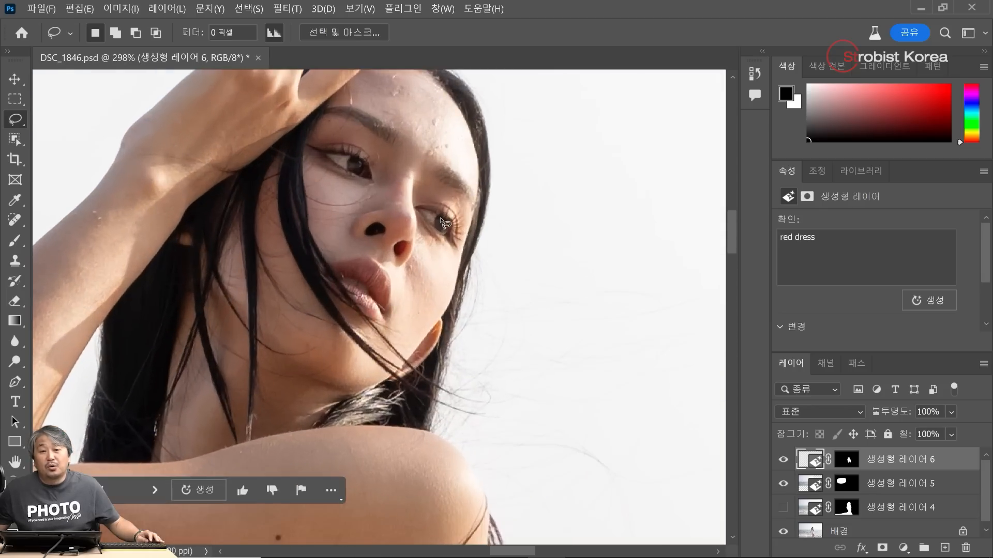
{"action": "left_click_drag", "start_coordinate": [468, 222], "coordinate": [522, 334]}
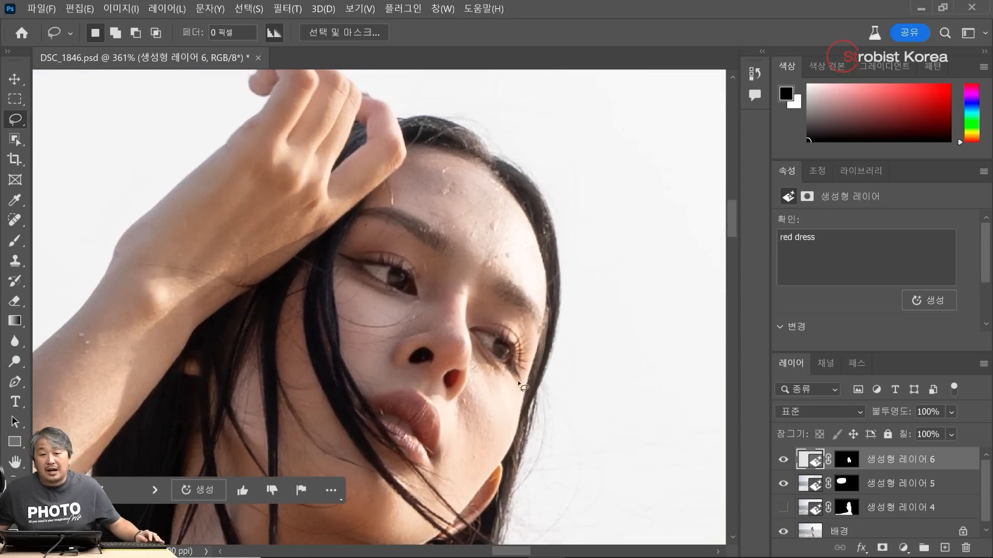
{"action": "mouse_move", "coordinate": [477, 344]}
{"action": "left_mouse_down"}
{"action": "mouse_move", "coordinate": [450, 321]}
{"action": "mouse_move", "coordinate": [391, 340]}
{"action": "mouse_move", "coordinate": [344, 325]}
{"action": "mouse_move", "coordinate": [339, 301]}
{"action": "left_mouse_up"}
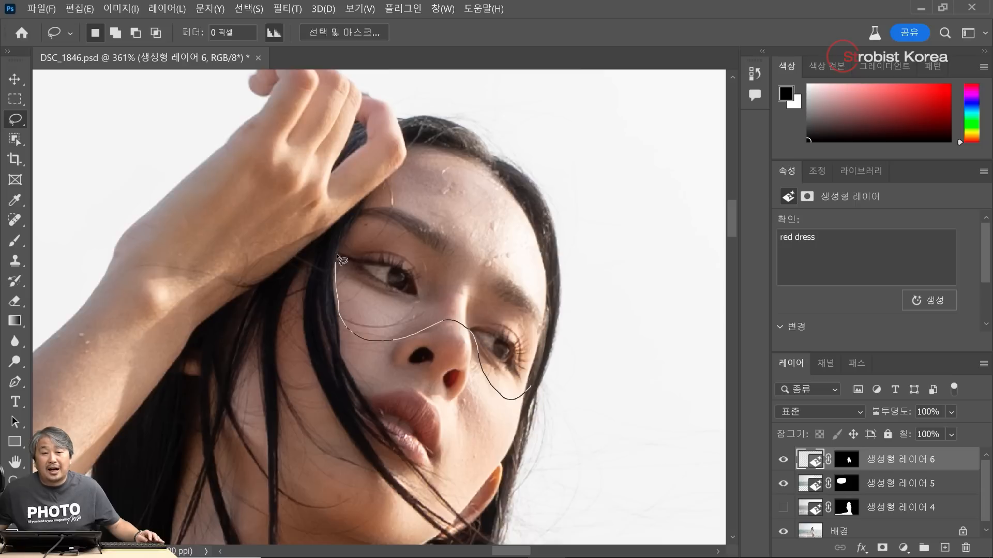
{"action": "mouse_move", "coordinate": [363, 210]}
{"action": "left_mouse_down"}
{"action": "mouse_move", "coordinate": [444, 207]}
{"action": "mouse_move", "coordinate": [477, 226]}
{"action": "left_mouse_up"}
{"action": "mouse_move", "coordinate": [538, 274]}
{"action": "left_mouse_down"}
{"action": "mouse_move", "coordinate": [558, 342]}
{"action": "mouse_move", "coordinate": [536, 385]}
{"action": "left_mouse_up"}
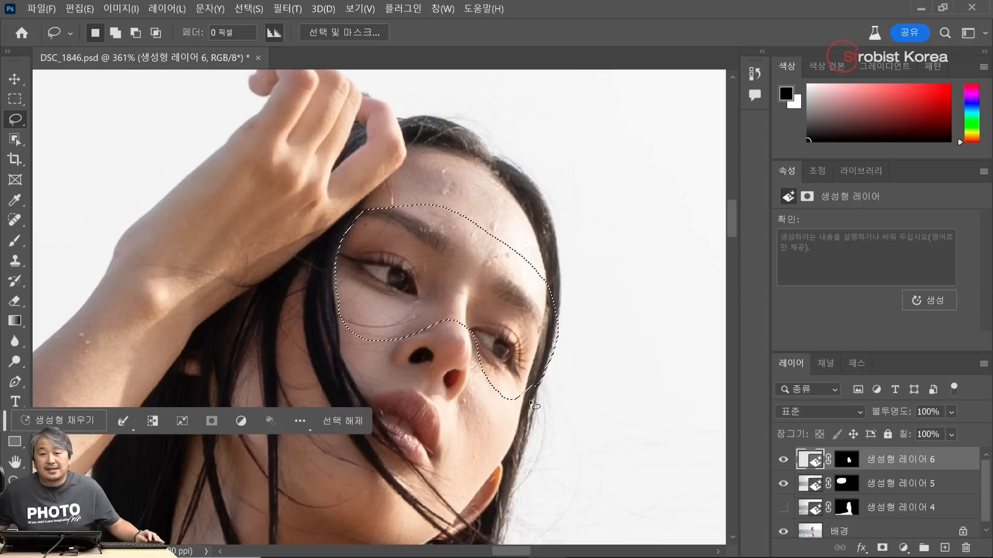
- Fill the selected eye area using Generative Fill with the prompt "sunglasses"
{"action": "left_click", "coordinate": [62, 421]}
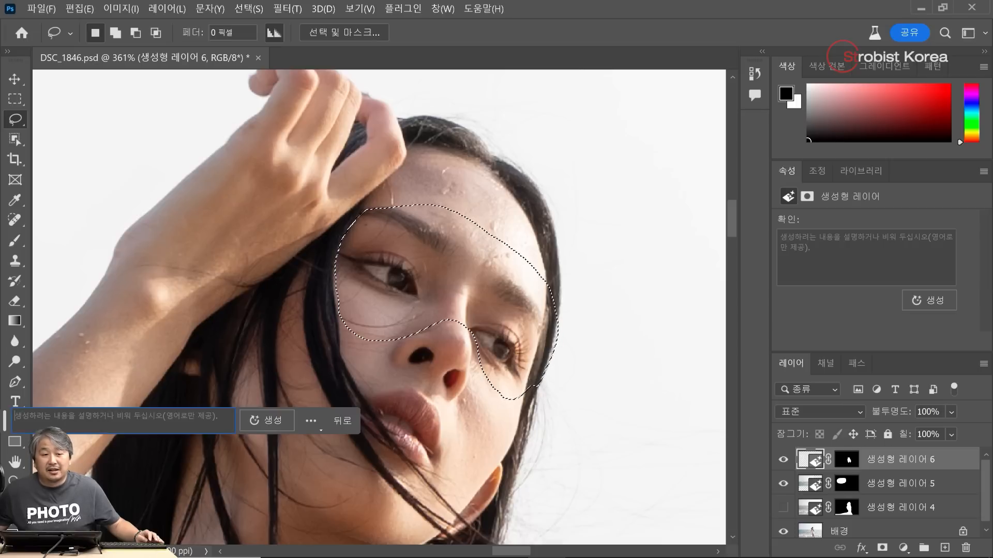
{"action": "type", "text": "sunglasses"}
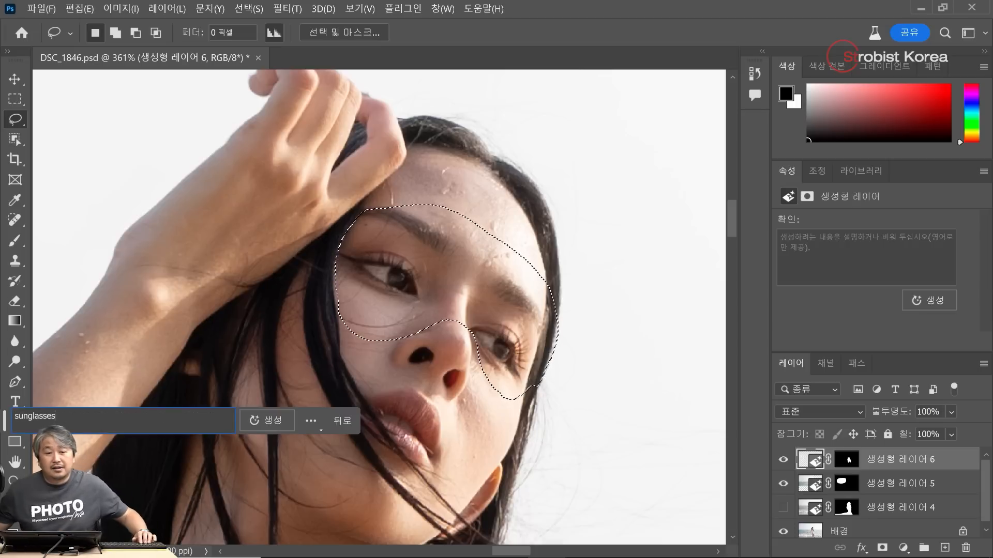
{"action": "left_click", "coordinate": [278, 416]}
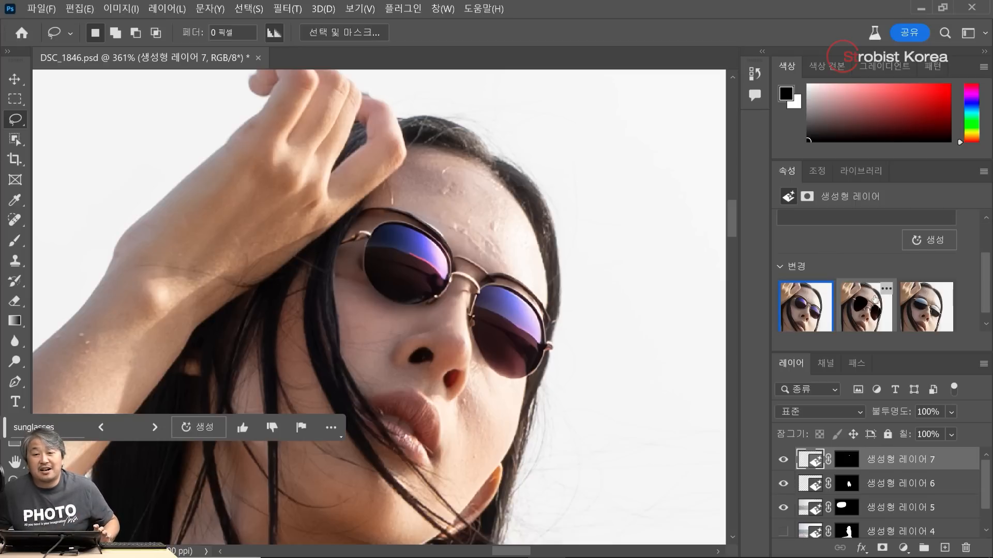
- Compare the three sunglasses variations and choose the round pair with purple-blue lenses
{"action": "left_click", "coordinate": [873, 303]}
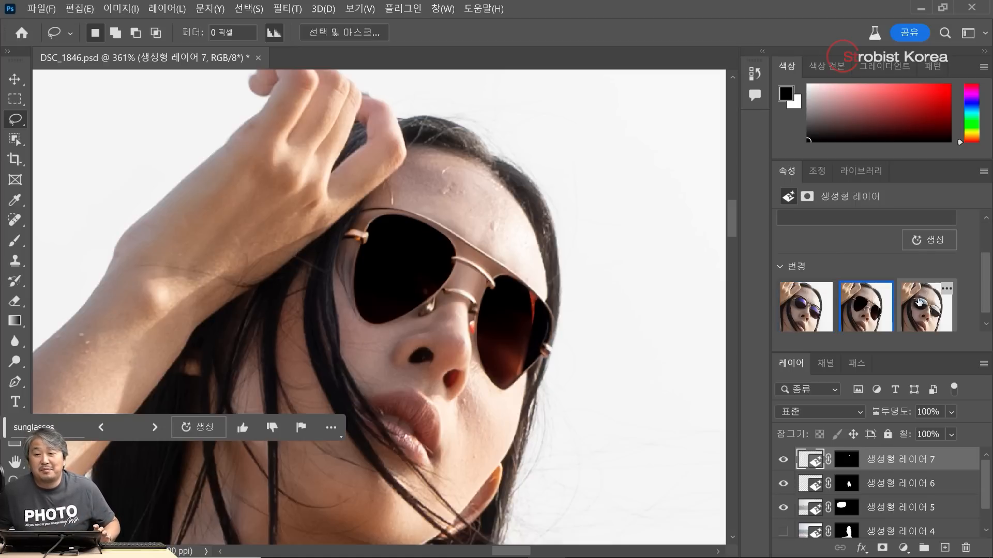
{"action": "left_click", "coordinate": [920, 303]}
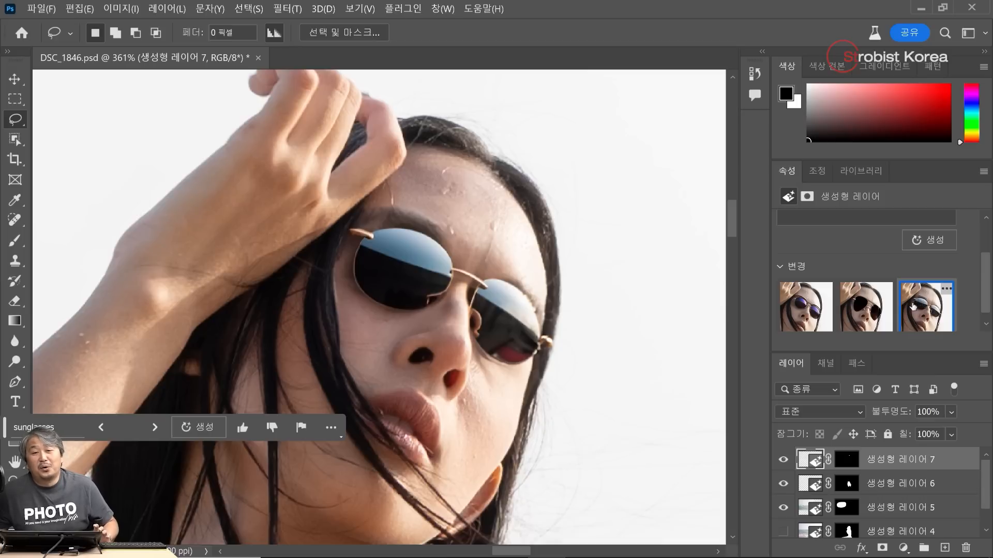
{"action": "left_click", "coordinate": [805, 305]}
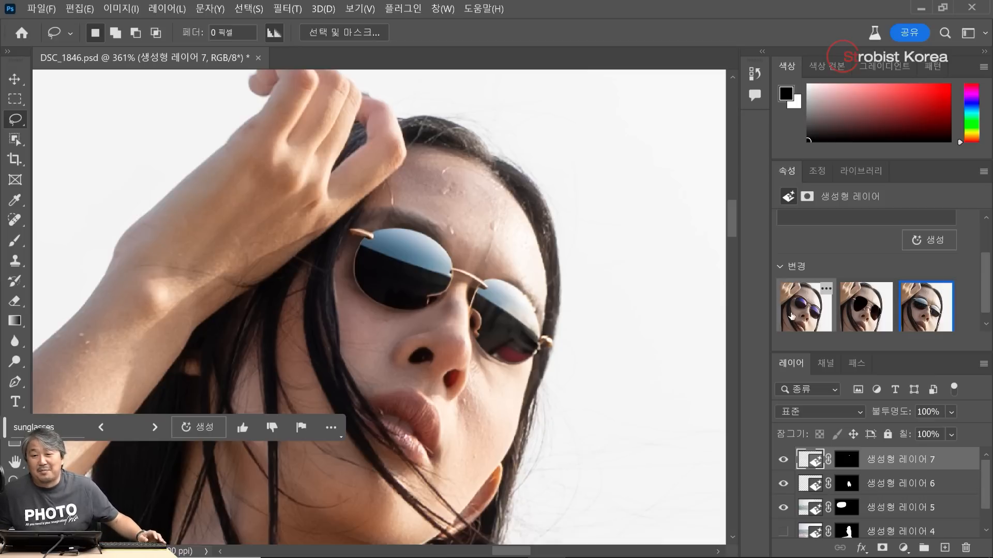
{"action": "left_click", "coordinate": [905, 307]}
{"action": "left_click", "coordinate": [791, 310]}
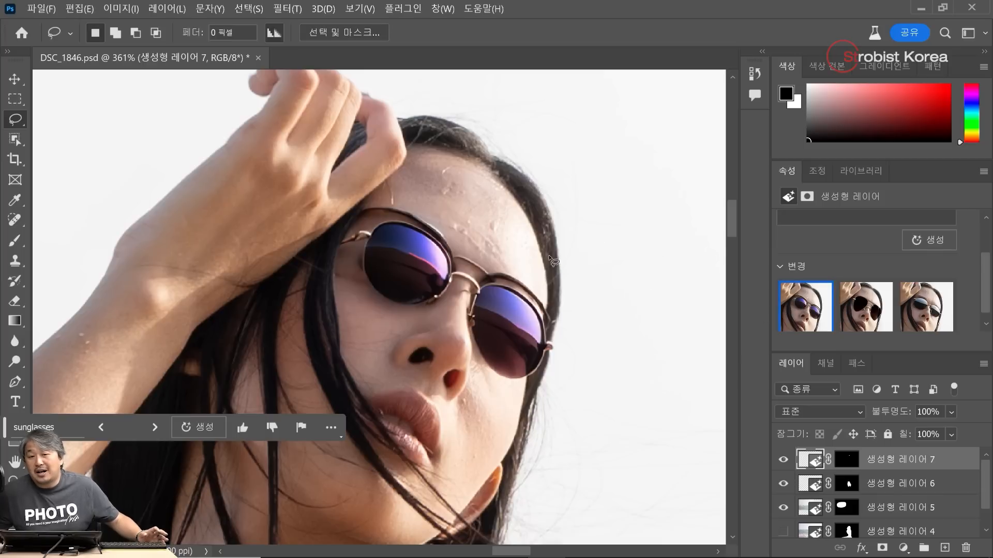
{"action": "left_click", "coordinate": [914, 300]}
{"action": "left_click", "coordinate": [783, 302]}
- Paint black with a size 13 Brush on the sunglasses layer's mask to hide the extra dark rim above both lenses
{"action": "scroll", "coordinate": [474, 326], "scroll_direction": "down", "scroll_amount": 6}
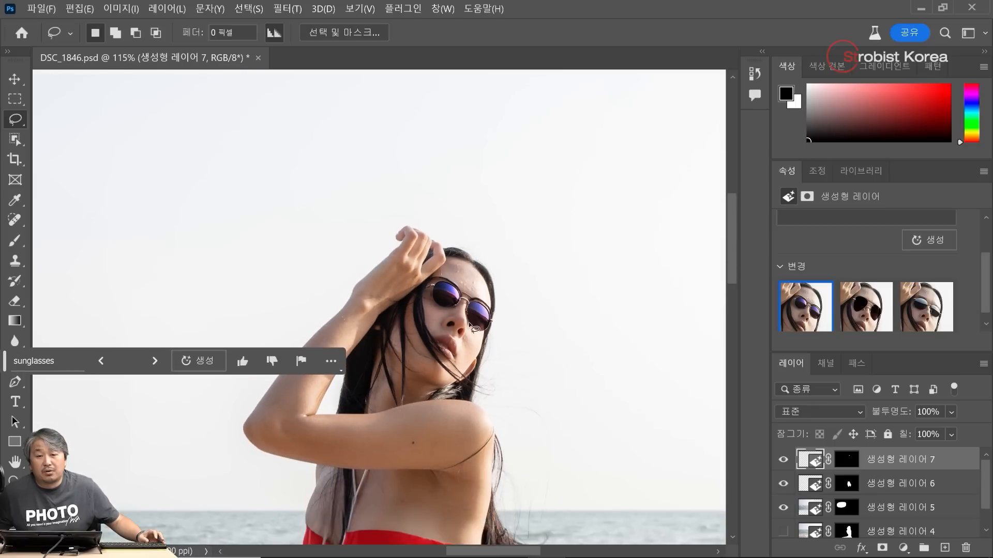
{"action": "scroll", "coordinate": [475, 327], "scroll_direction": "up", "scroll_amount": 6}
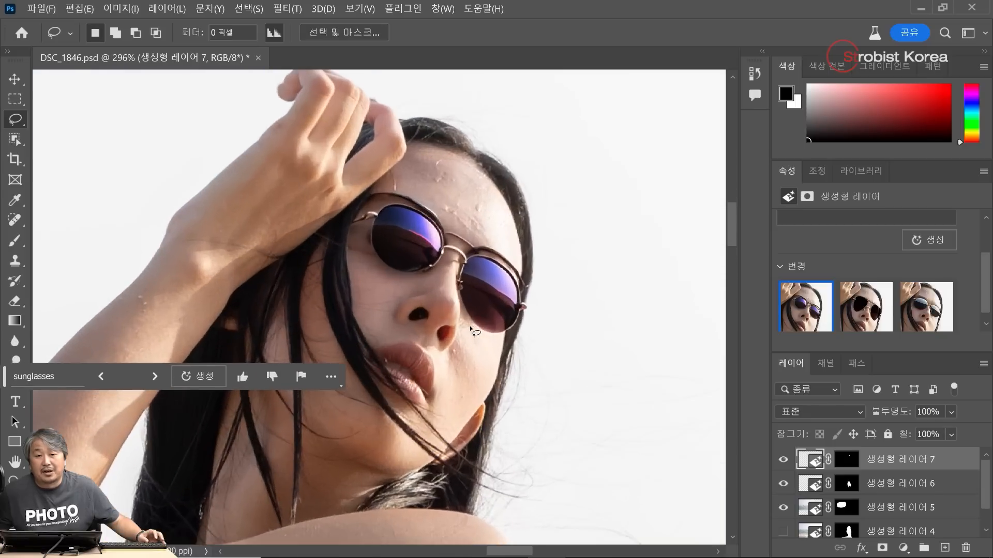
{"action": "left_click_drag", "start_coordinate": [437, 169], "coordinate": [443, 228]}
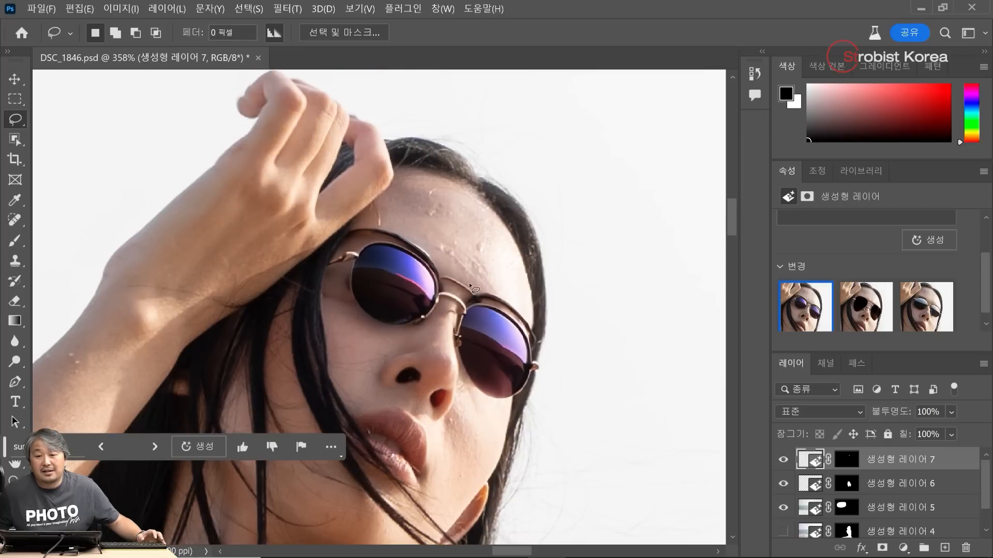
{"action": "scroll", "coordinate": [428, 301], "scroll_direction": "up", "scroll_amount": 1}
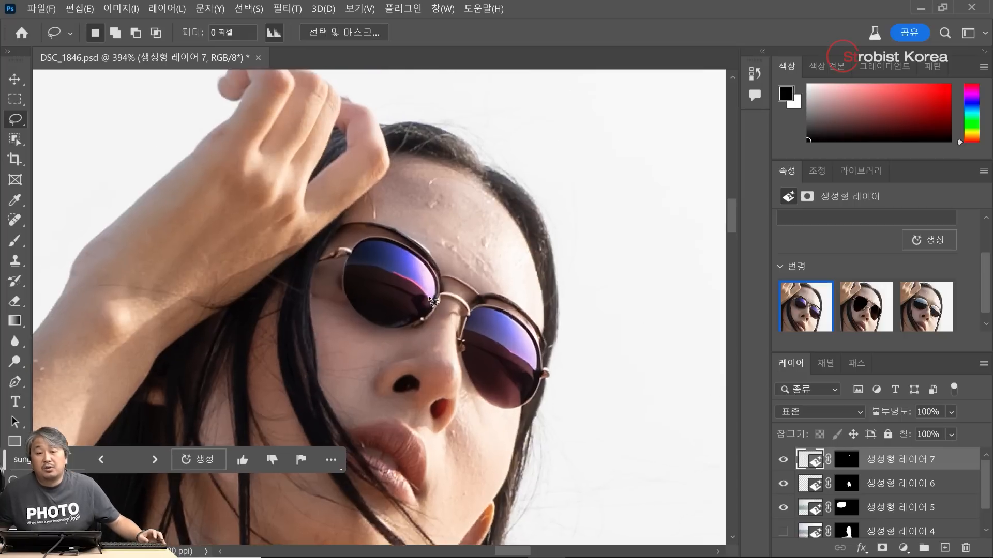
{"action": "left_click", "coordinate": [850, 462]}
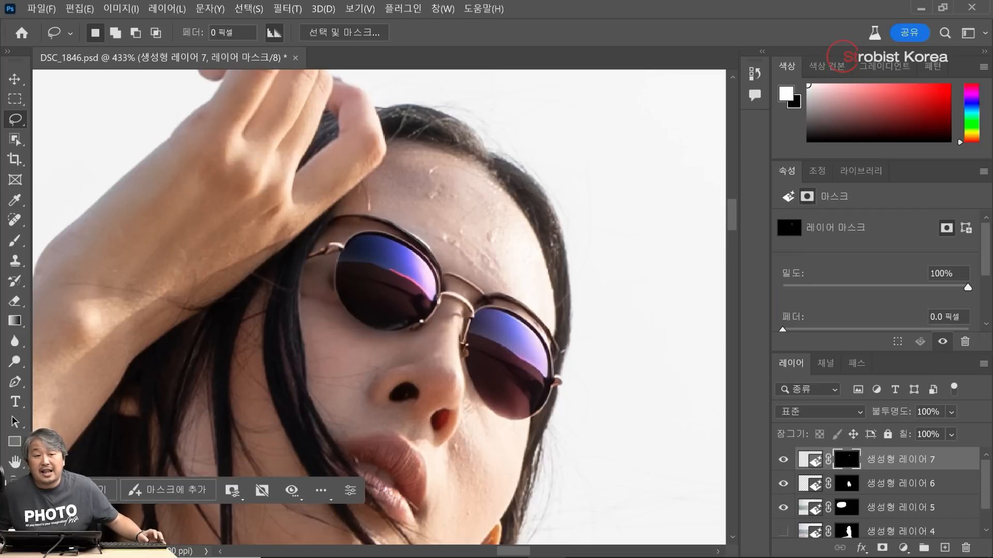
{"action": "left_click", "coordinate": [16, 243]}
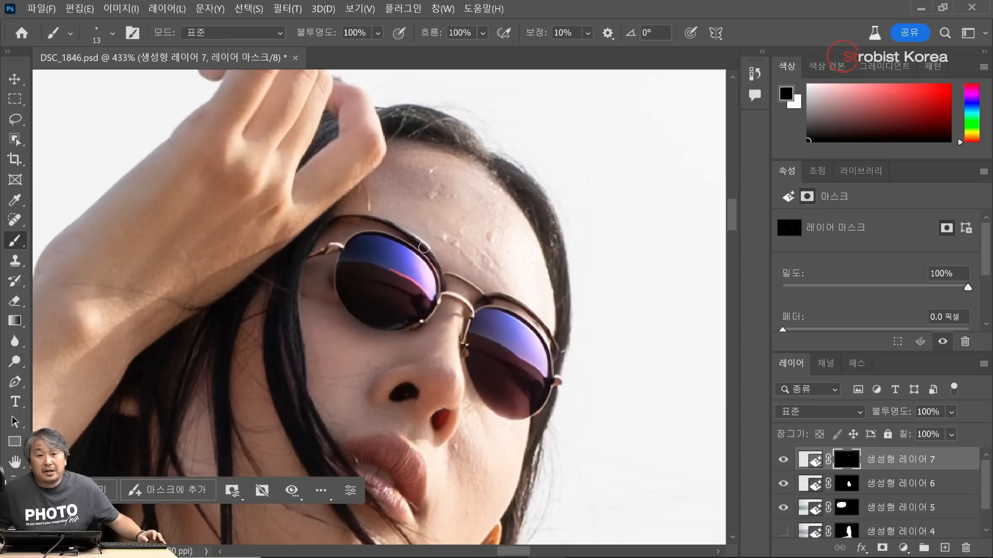
{"action": "mouse_move", "coordinate": [428, 248]}
{"action": "left_mouse_down"}
{"action": "mouse_move", "coordinate": [382, 219]}
{"action": "mouse_move", "coordinate": [332, 222]}
{"action": "mouse_move", "coordinate": [405, 225]}
{"action": "mouse_move", "coordinate": [479, 284]}
{"action": "mouse_move", "coordinate": [479, 297]}
{"action": "mouse_move", "coordinate": [503, 296]}
{"action": "mouse_move", "coordinate": [539, 319]}
{"action": "mouse_move", "coordinate": [559, 357]}
{"action": "mouse_move", "coordinate": [558, 320]}
{"action": "mouse_move", "coordinate": [476, 302]}
{"action": "mouse_move", "coordinate": [447, 272]}
{"action": "mouse_move", "coordinate": [438, 243]}
{"action": "mouse_move", "coordinate": [378, 214]}
{"action": "mouse_move", "coordinate": [333, 228]}
{"action": "mouse_move", "coordinate": [341, 255]}
{"action": "mouse_move", "coordinate": [327, 298]}
{"action": "mouse_move", "coordinate": [309, 311]}
{"action": "left_mouse_up"}
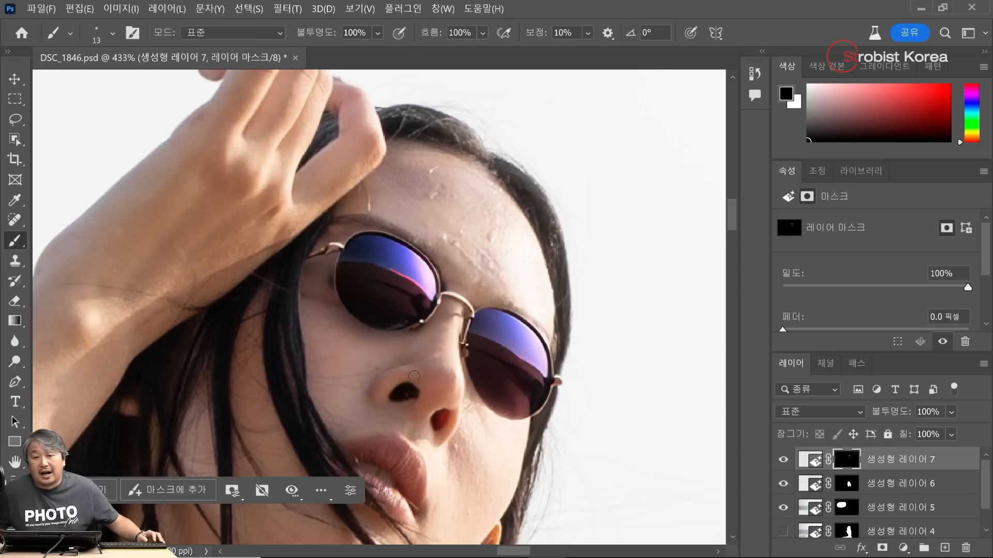
- Review the whole edited photo, and toggle the visibility of the generative layer that removes the woman
{"action": "scroll", "coordinate": [414, 376], "scroll_direction": "down", "scroll_amount": 8}
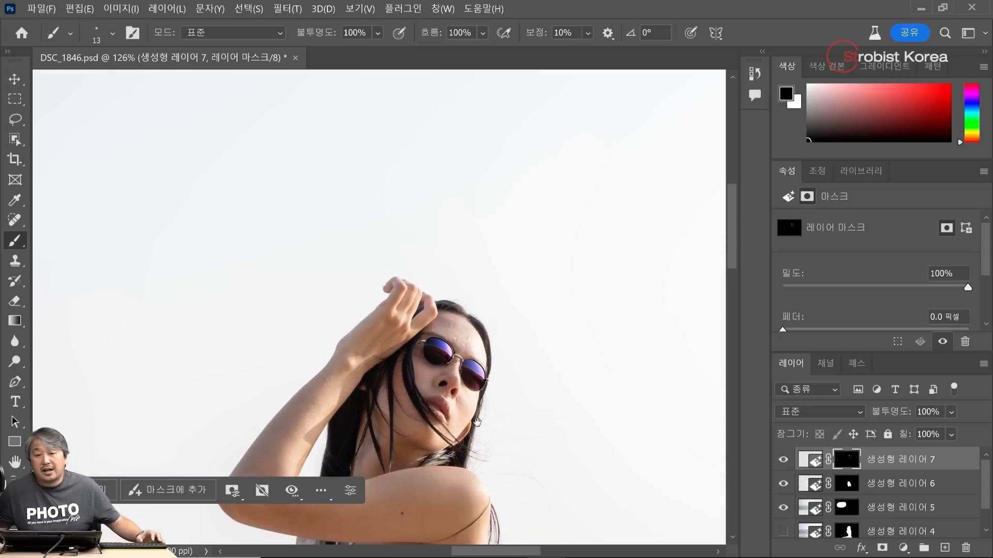
{"action": "scroll", "coordinate": [477, 421], "scroll_direction": "down", "scroll_amount": 4}
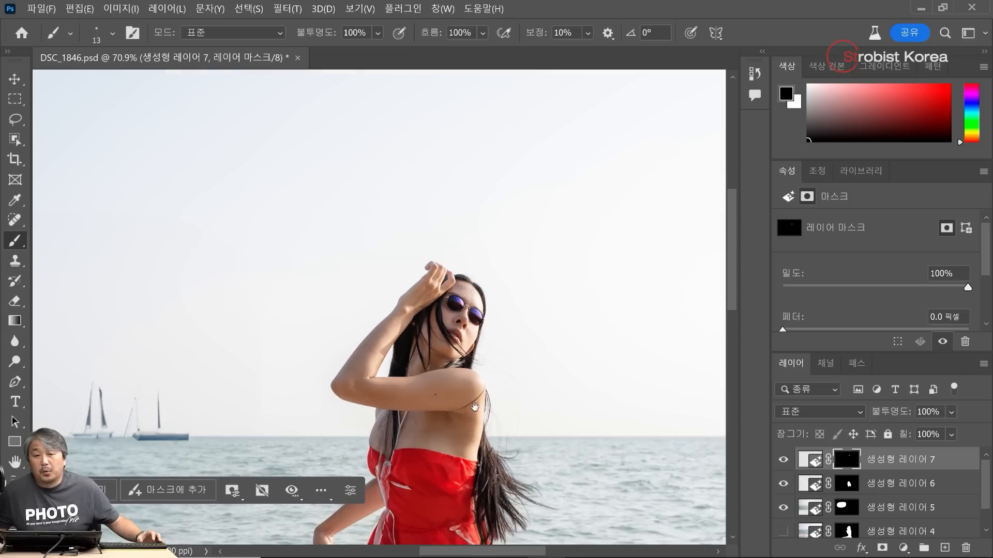
{"action": "left_click_drag", "start_coordinate": [475, 406], "coordinate": [466, 291]}
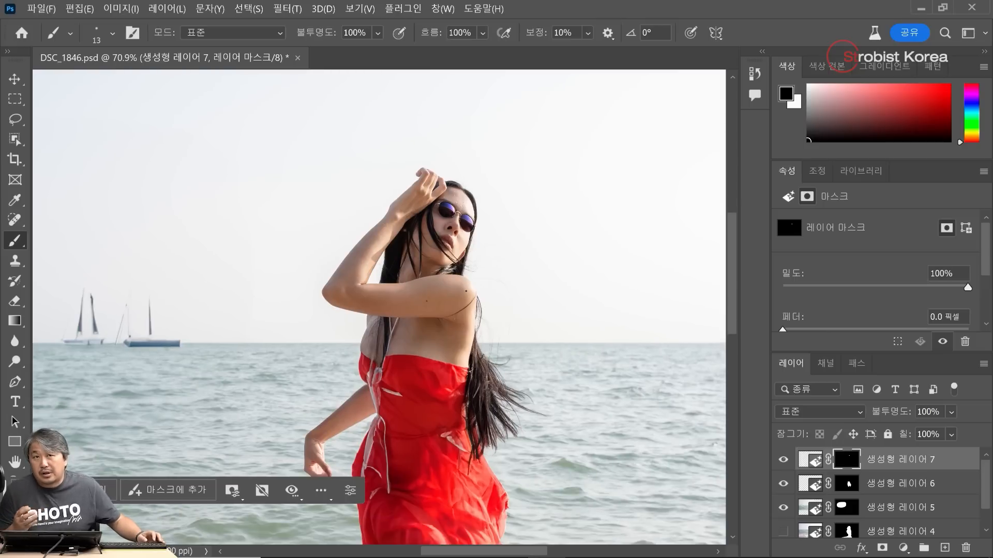
{"action": "scroll", "coordinate": [470, 286], "scroll_direction": "down", "scroll_amount": 4}
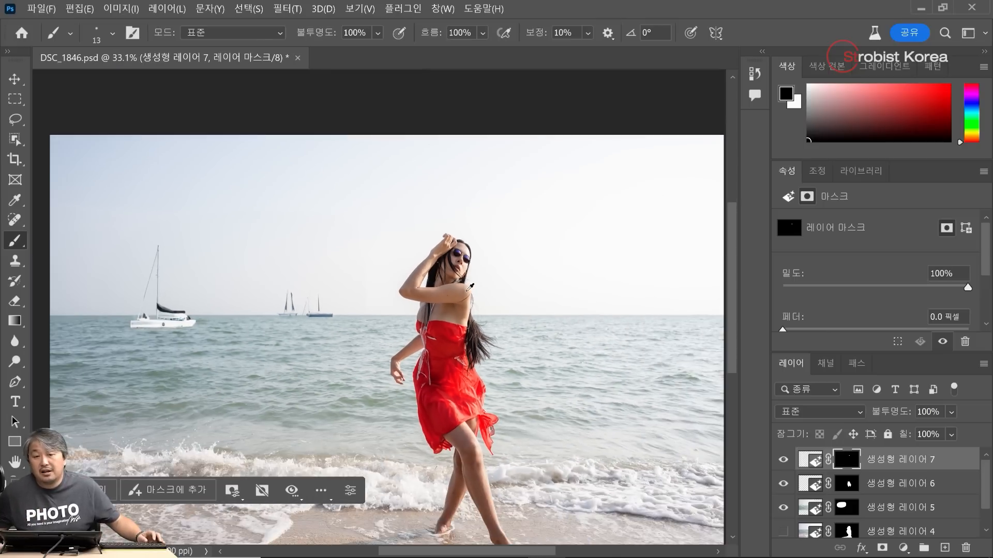
{"action": "mouse_move", "coordinate": [449, 381]}
{"action": "left_mouse_down"}
{"action": "mouse_move", "coordinate": [446, 322]}
{"action": "mouse_move", "coordinate": [460, 324]}
{"action": "mouse_move", "coordinate": [448, 324]}
{"action": "left_mouse_up"}
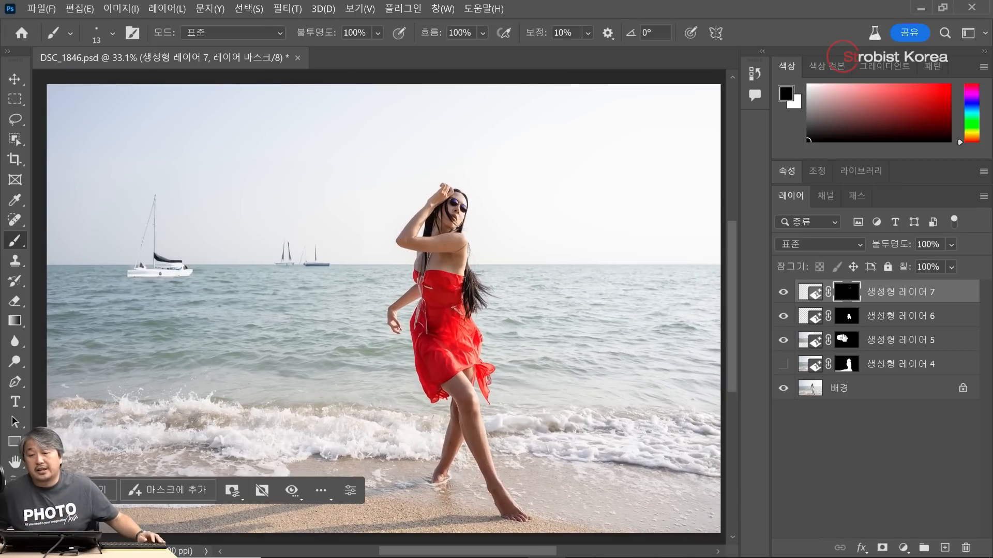
{"action": "left_click", "coordinate": [784, 366]}
{"action": "left_click", "coordinate": [785, 368]}
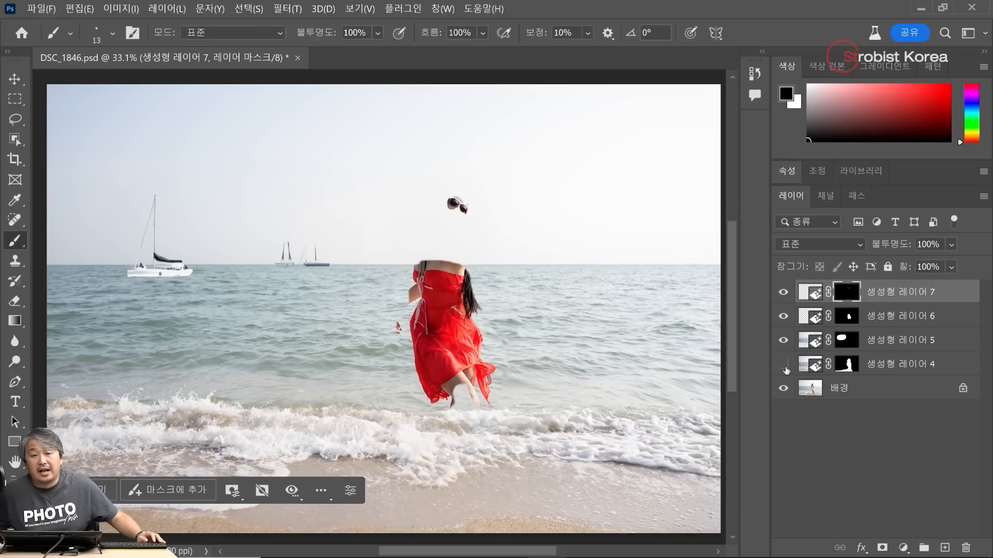
- Compare the beach photo with and without the generated yachts, the red dress and the background layer by toggling their visibility
{"action": "left_click", "coordinate": [784, 341]}
{"action": "left_click", "coordinate": [784, 340]}
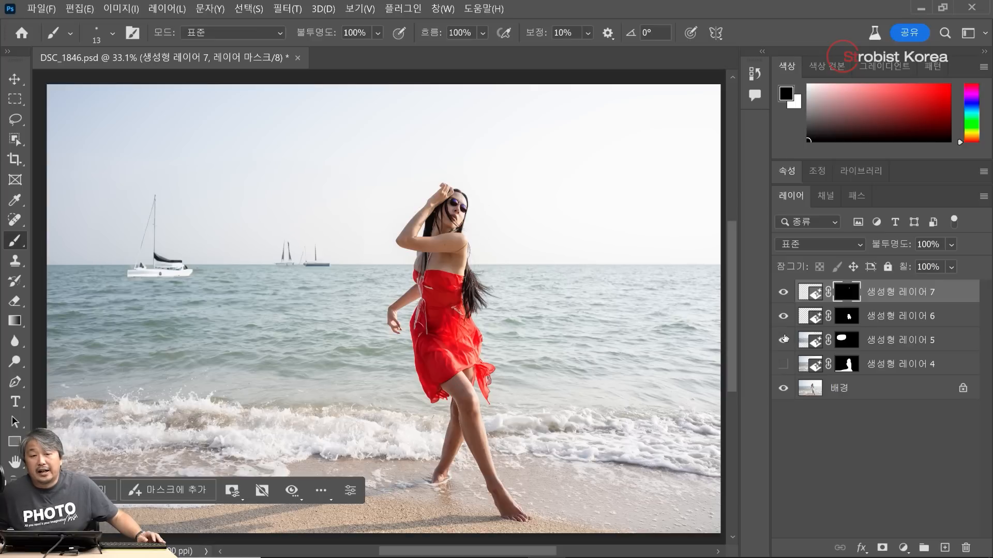
{"action": "left_click", "coordinate": [784, 317]}
{"action": "left_click", "coordinate": [784, 316]}
{"action": "left_click", "coordinate": [784, 316]}
{"action": "left_click", "coordinate": [784, 316]}
{"action": "left_click", "coordinate": [783, 389]}
{"action": "left_click", "coordinate": [783, 389]}
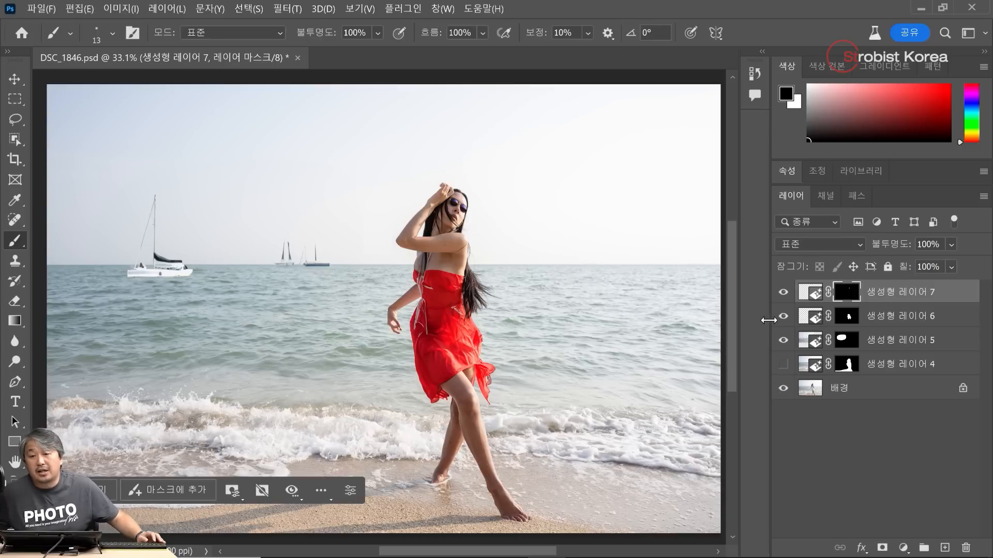
- Toggle the visibility of the red dress layer repeatedly to compare the original outfit with the generated dress
{"action": "left_click", "coordinate": [783, 317]}
{"action": "left_click", "coordinate": [786, 316]}
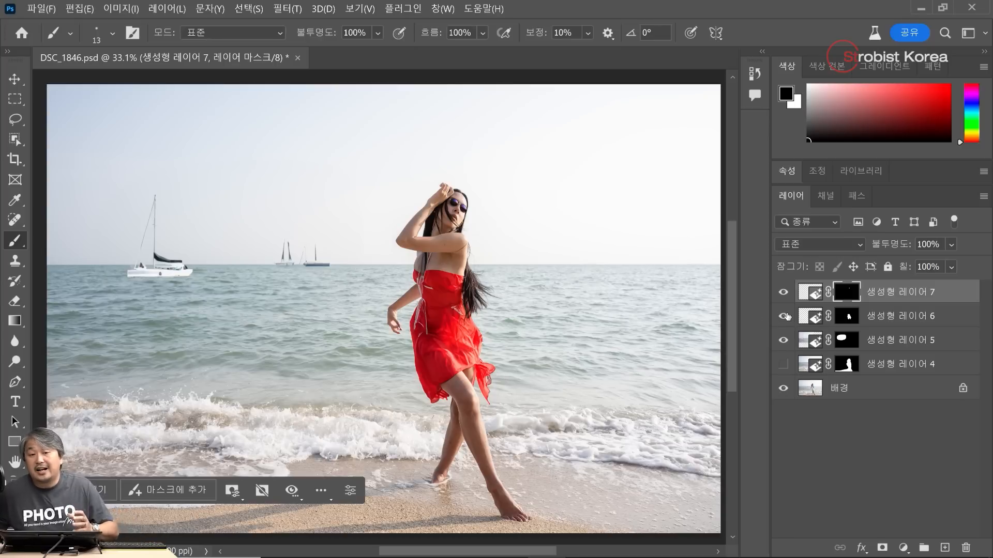
{"action": "left_click", "coordinate": [786, 316]}
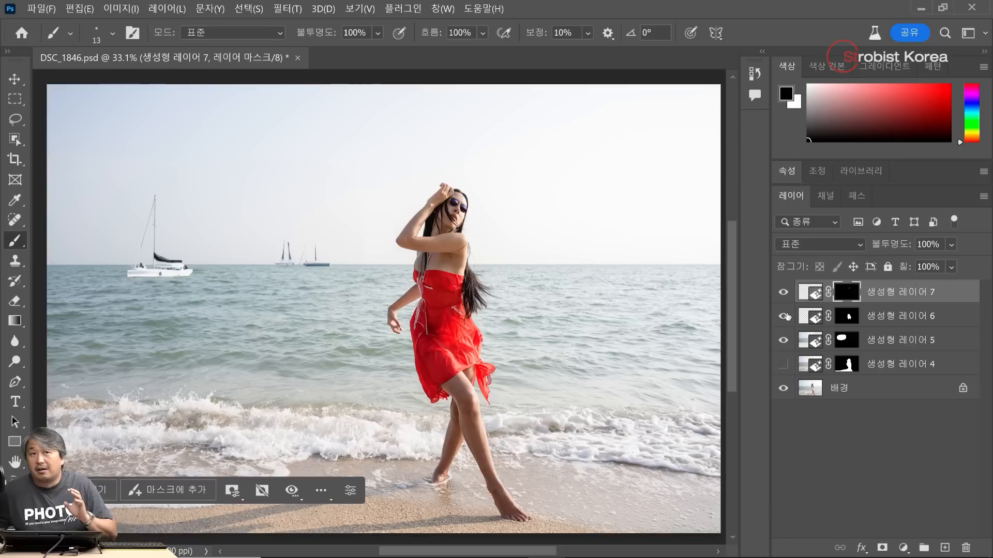
{"action": "left_click", "coordinate": [786, 317]}
{"action": "left_click", "coordinate": [786, 317]}
{"action": "left_click", "coordinate": [786, 317]}
{"action": "left_click", "coordinate": [786, 317]}
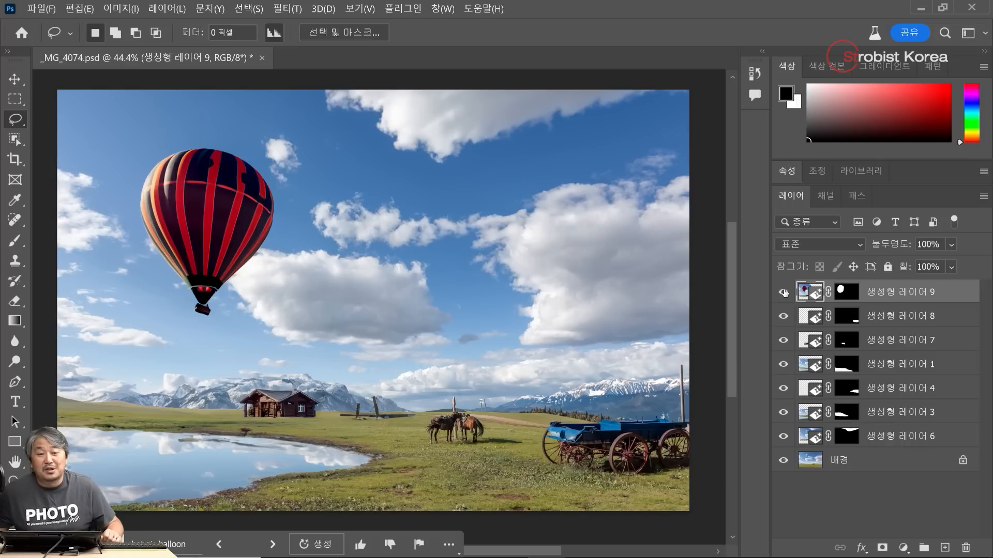
- Compare _MG_4074.psd with and without the hot air balloon, and inspect the balloon's basket up close
{"action": "left_click", "coordinate": [783, 292]}
{"action": "left_click", "coordinate": [783, 292]}
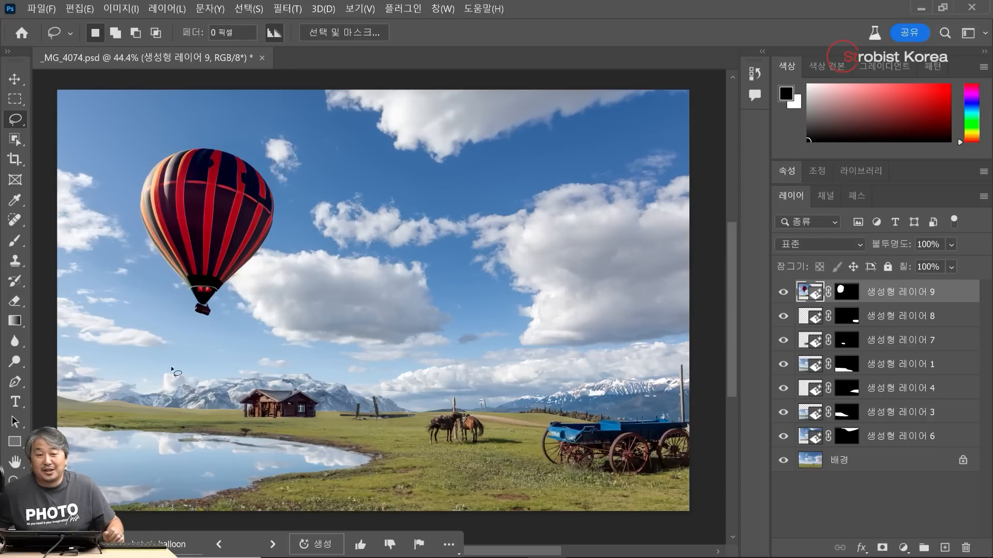
{"action": "scroll", "coordinate": [210, 324], "scroll_direction": "left", "scroll_amount": 2}
{"action": "scroll", "coordinate": [264, 308], "scroll_direction": "right", "scroll_amount": 1}
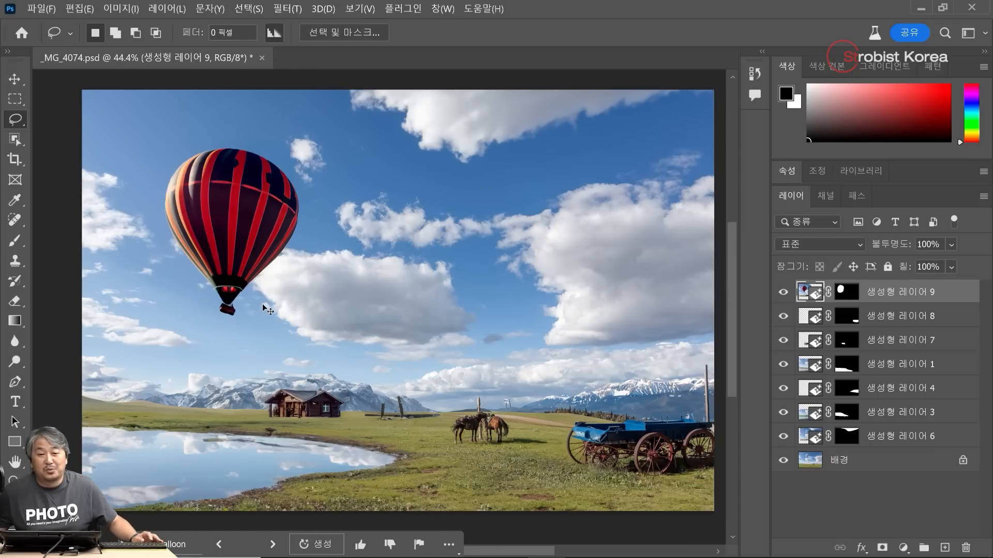
{"action": "scroll", "coordinate": [248, 312], "scroll_direction": "up", "scroll_amount": 6}
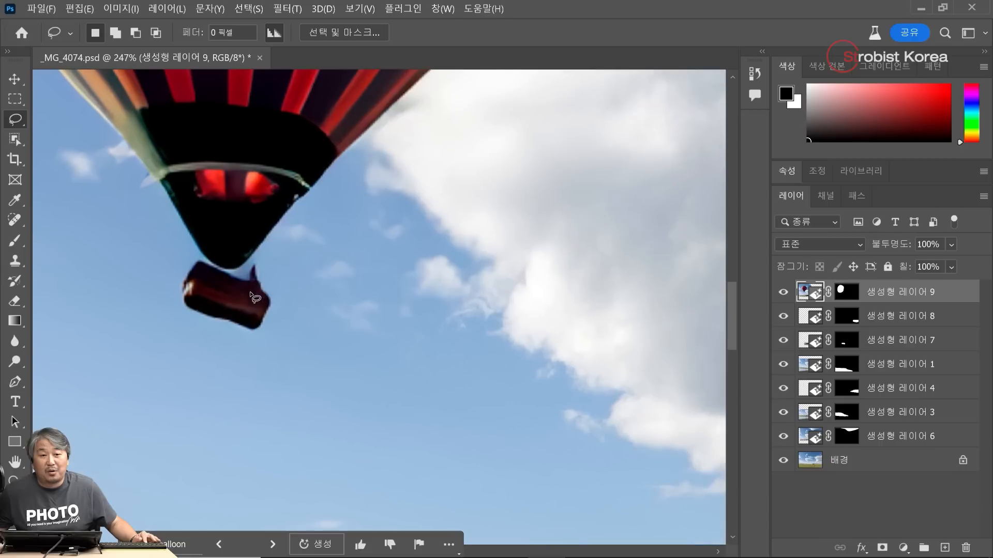
{"action": "scroll", "coordinate": [257, 289], "scroll_direction": "down", "scroll_amount": 7}
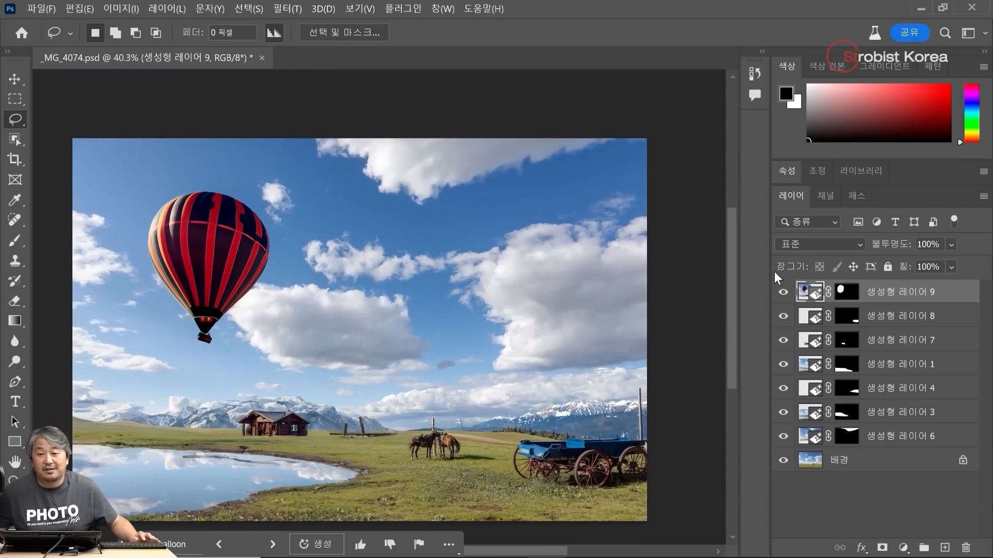
- Hide the hot air balloon layer and compare the meadow with and without the blue wagon
{"action": "left_click", "coordinate": [784, 293]}
{"action": "left_click", "coordinate": [784, 315]}
{"action": "left_click", "coordinate": [783, 316]}
{"action": "left_click", "coordinate": [783, 316]}
{"action": "left_click", "coordinate": [783, 315]}
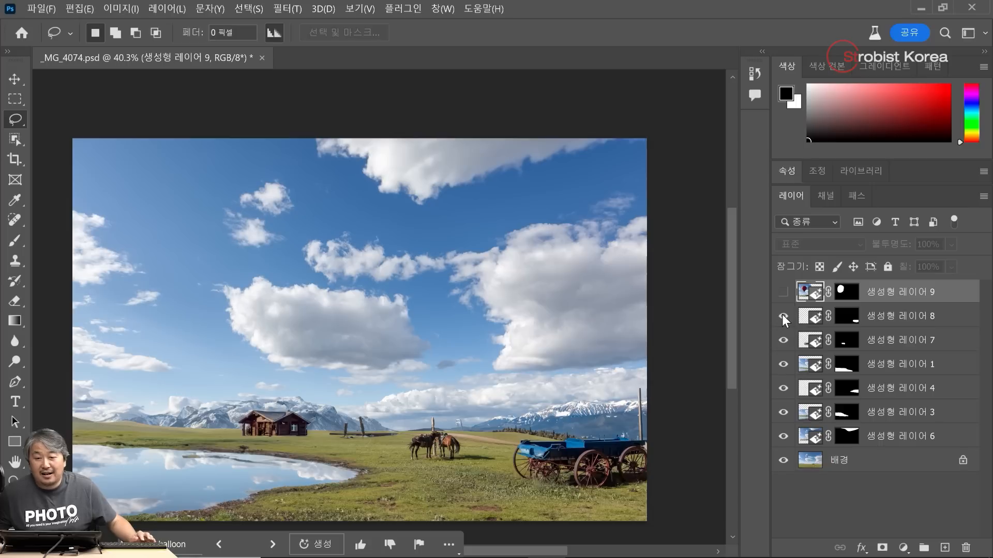
{"action": "left_click", "coordinate": [784, 316]}
{"action": "left_click", "coordinate": [783, 316]}
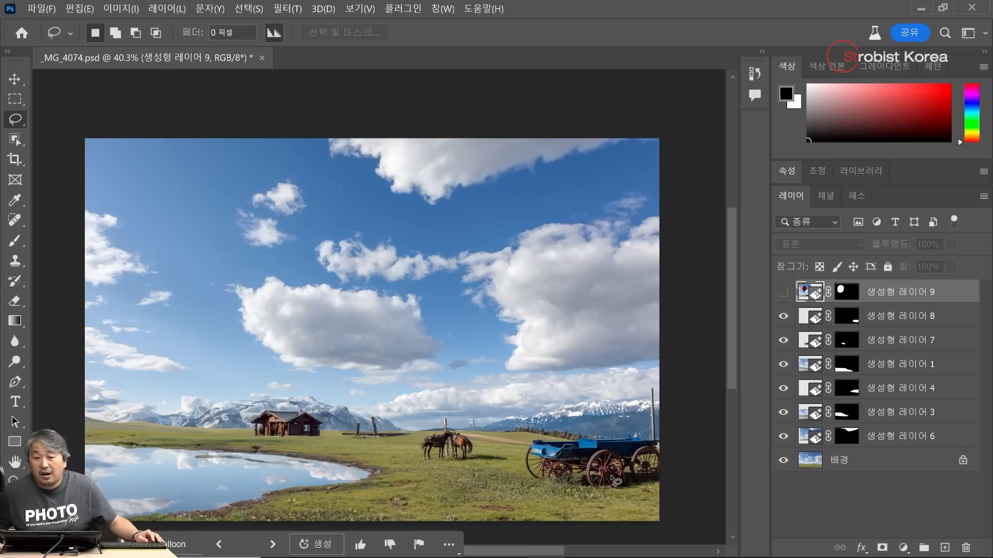
- Inspect the blue wagon's details up close, return to the whole picture, and move the contextual task bar below the image
{"action": "scroll", "coordinate": [635, 481], "scroll_direction": "up", "scroll_amount": 2}
{"action": "scroll", "coordinate": [613, 491], "scroll_direction": "up", "scroll_amount": 6}
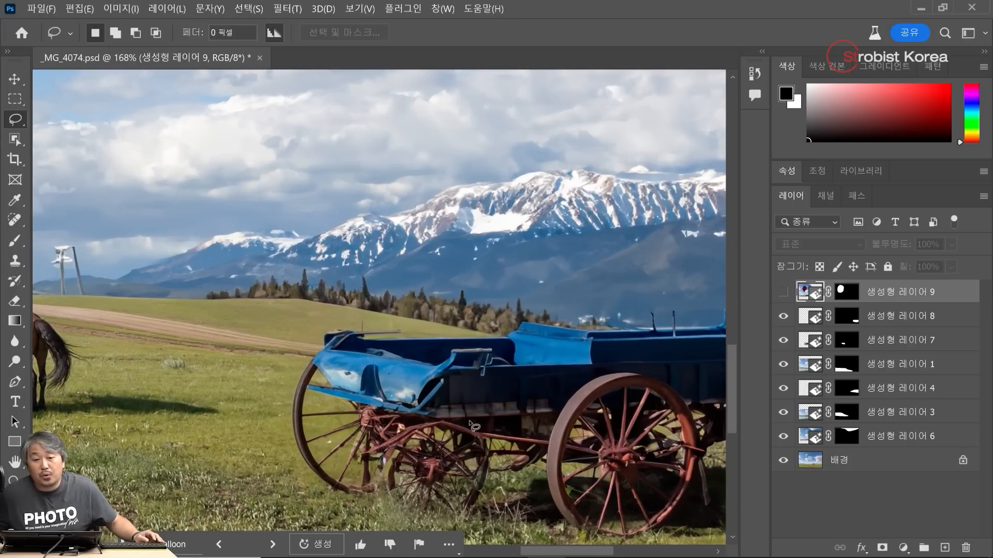
{"action": "scroll", "coordinate": [481, 447], "scroll_direction": "down", "scroll_amount": 2}
{"action": "scroll", "coordinate": [481, 442], "scroll_direction": "down", "scroll_amount": 5}
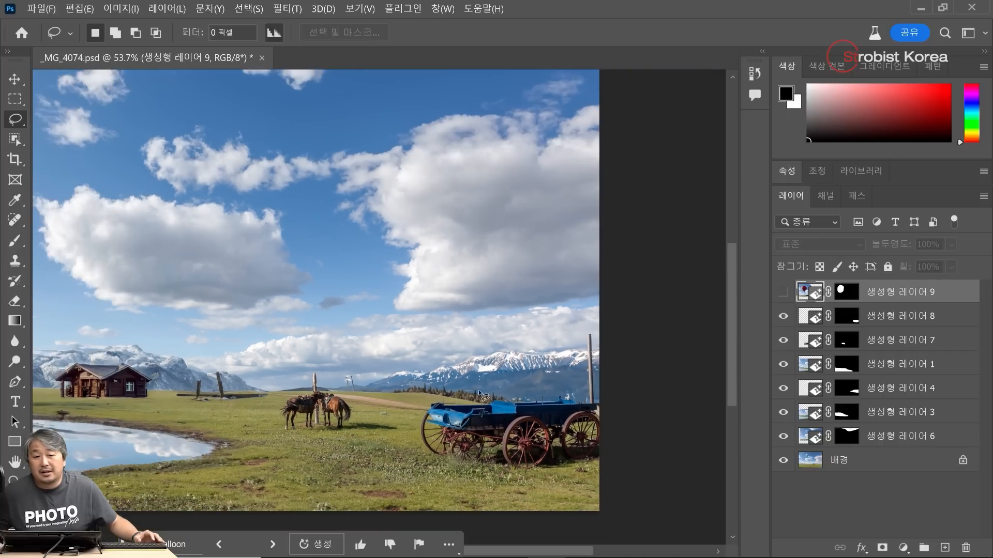
{"action": "scroll", "coordinate": [501, 310], "scroll_direction": "down", "scroll_amount": 1}
{"action": "scroll", "coordinate": [498, 321], "scroll_direction": "down", "scroll_amount": 1}
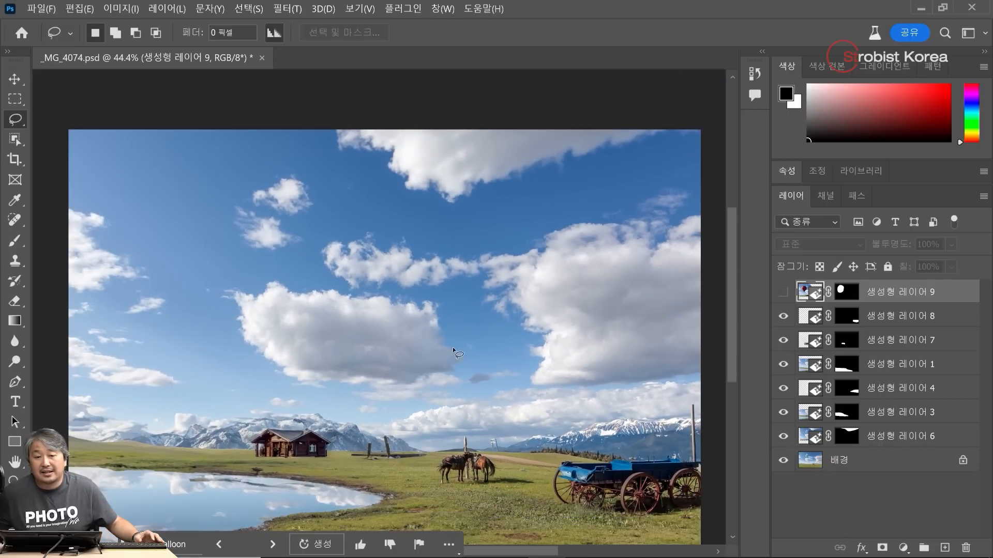
{"action": "left_click_drag", "start_coordinate": [452, 347], "coordinate": [454, 333]}
{"action": "left_click", "coordinate": [380, 284]}
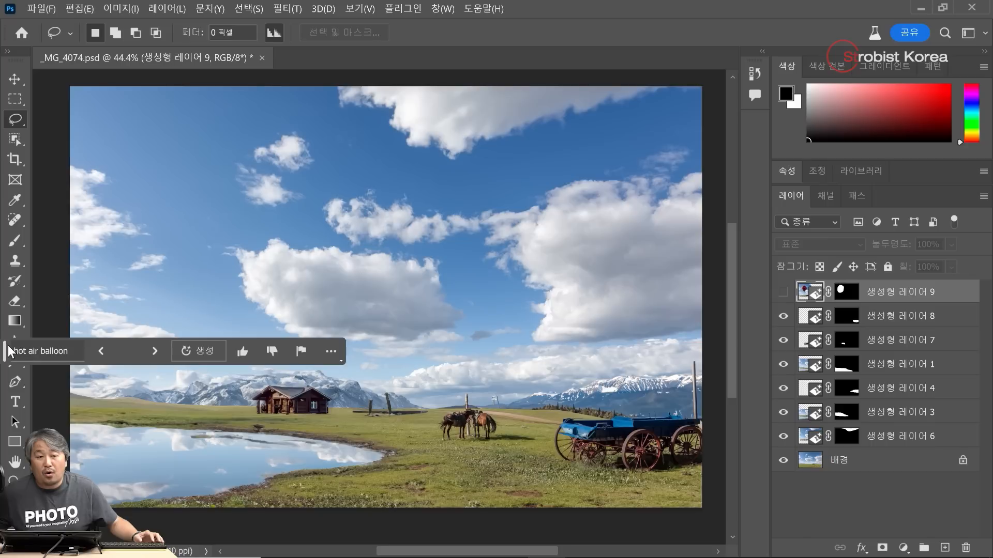
{"action": "mouse_move", "coordinate": [4, 351]}
{"action": "left_mouse_down"}
{"action": "mouse_move", "coordinate": [71, 494]}
{"action": "mouse_move", "coordinate": [71, 530]}
{"action": "left_mouse_up"}
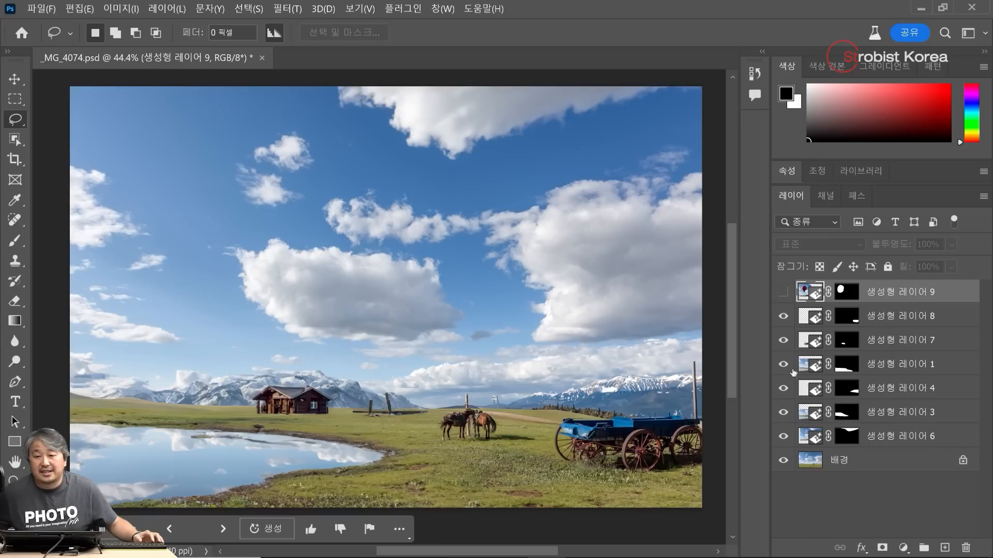
- Hide the wagon layer, compare the scene with and without the log cabin, and leave the cabin layer hidden
{"action": "left_click", "coordinate": [783, 316]}
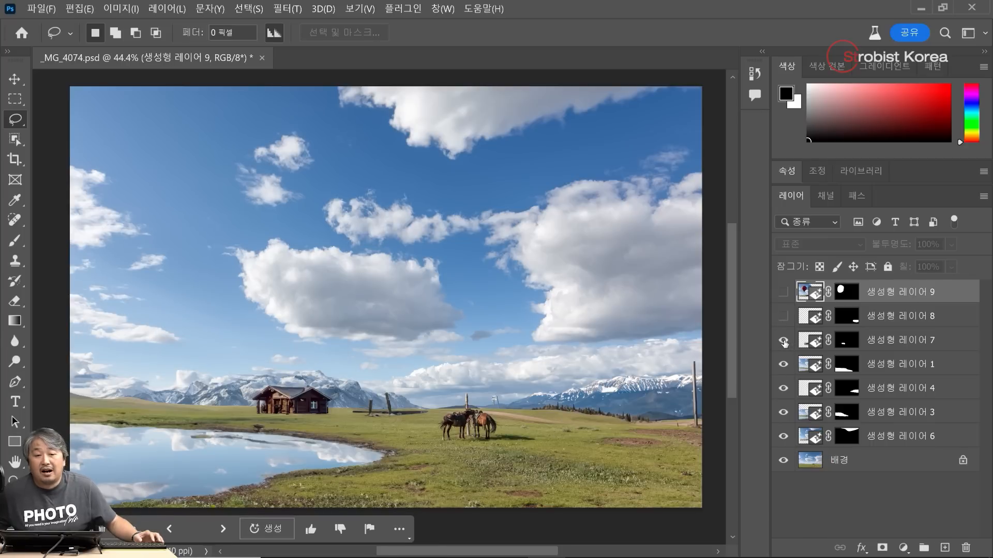
{"action": "left_click", "coordinate": [784, 342]}
{"action": "left_click", "coordinate": [783, 341]}
{"action": "left_click", "coordinate": [783, 340]}
{"action": "left_click", "coordinate": [784, 340]}
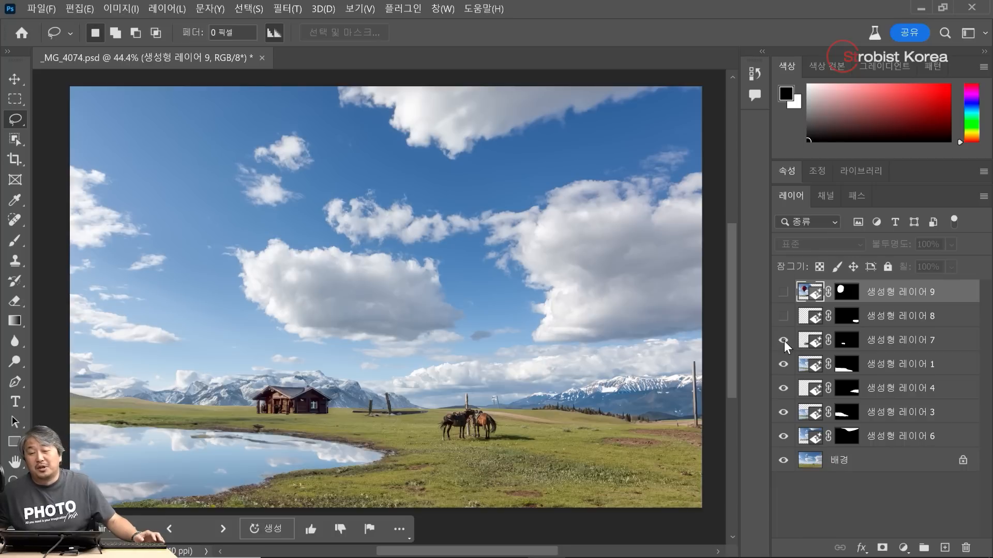
{"action": "left_click", "coordinate": [784, 341]}
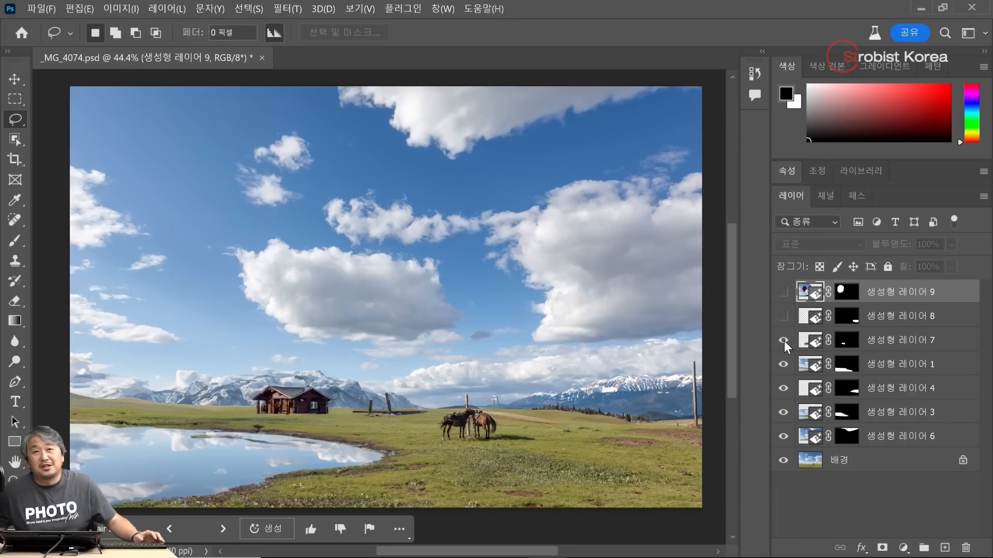
{"action": "left_click", "coordinate": [784, 341]}
{"action": "left_click", "coordinate": [784, 340]}
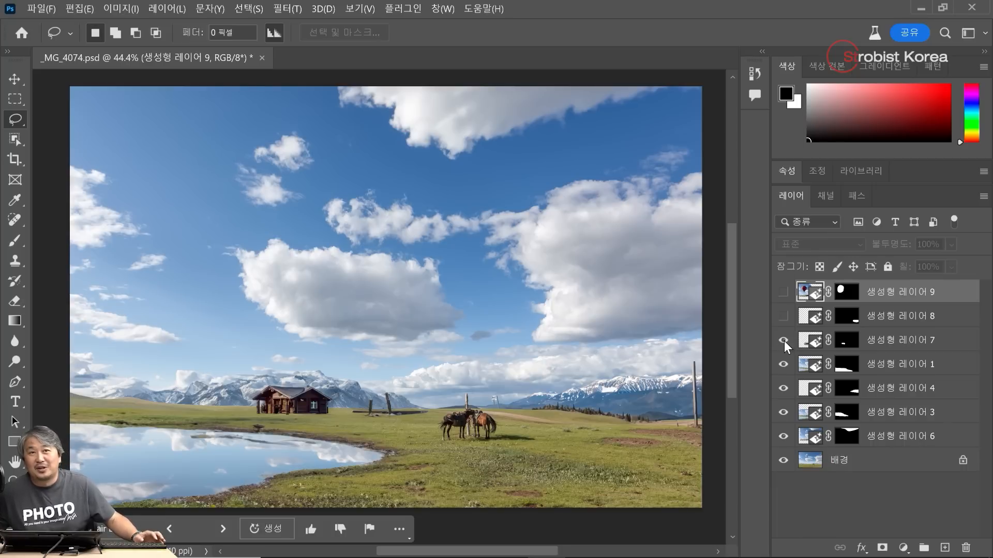
{"action": "left_click", "coordinate": [784, 340]}
{"action": "left_click", "coordinate": [784, 340]}
{"action": "left_click", "coordinate": [784, 340]}
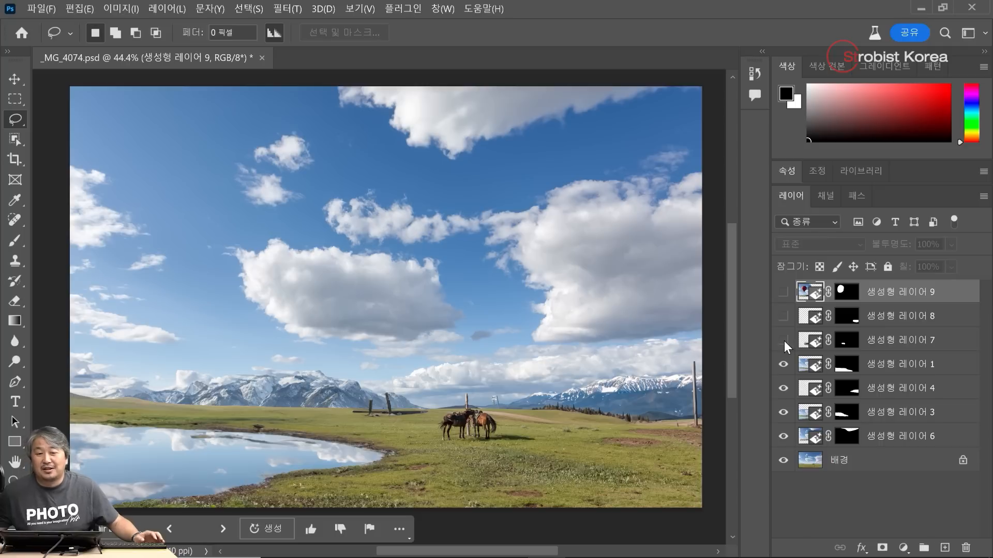
{"action": "left_click", "coordinate": [784, 340]}
{"action": "left_click", "coordinate": [784, 340]}
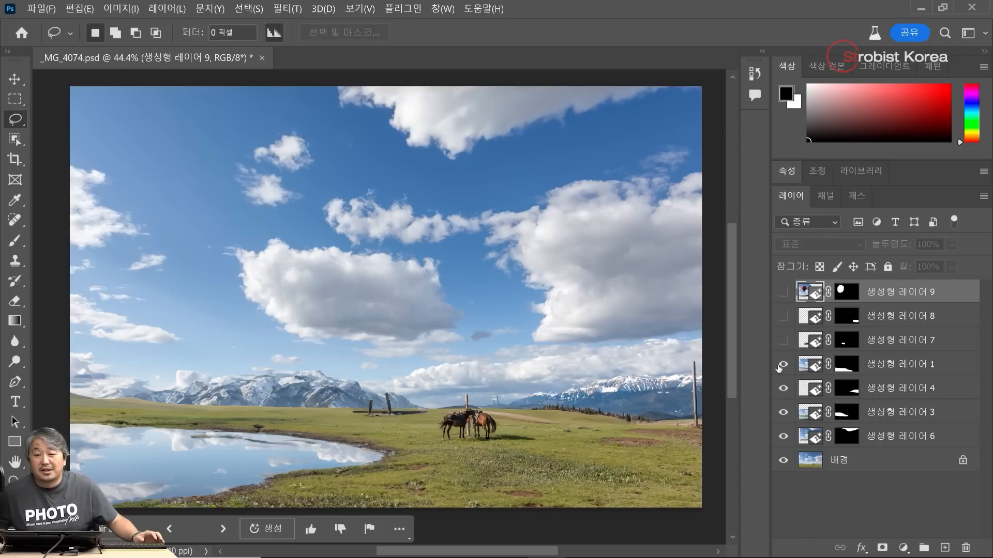
- Compare the meadow with and without the generated pond, leaving the pond layer hidden
{"action": "left_click", "coordinate": [783, 364]}
{"action": "left_click", "coordinate": [783, 365]}
{"action": "left_click", "coordinate": [783, 364]}
{"action": "left_click", "coordinate": [783, 364]}
{"action": "left_click", "coordinate": [782, 365]}
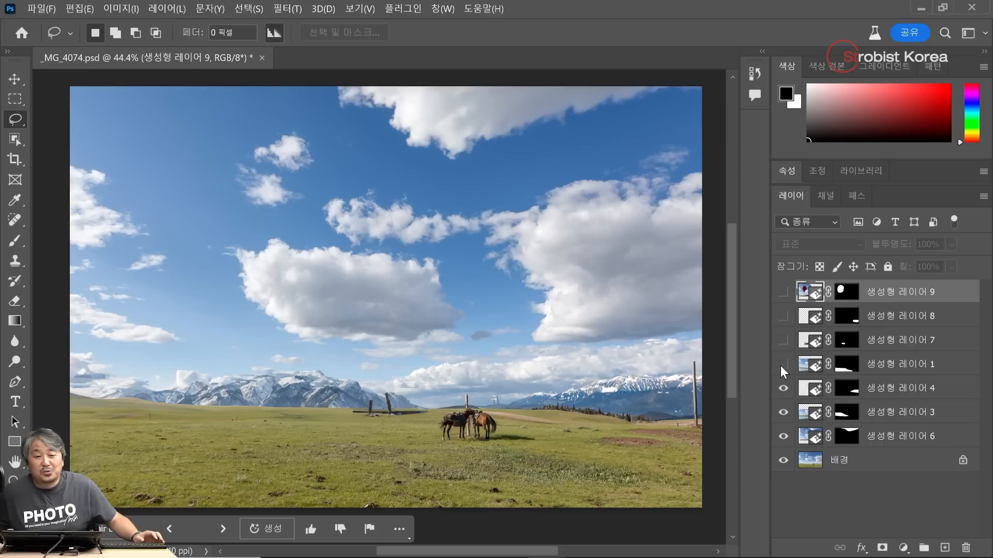
{"action": "left_click", "coordinate": [783, 364]}
{"action": "left_click", "coordinate": [783, 364]}
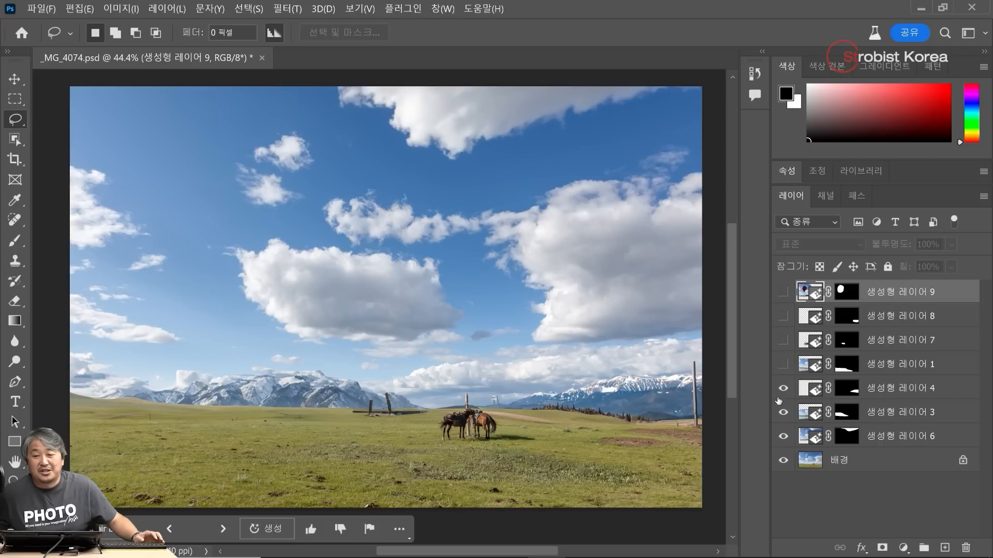
- Compare the horizon with and without the snowy mountains behind the wagon's spot, leaving their layer hidden
{"action": "left_click", "coordinate": [783, 388]}
{"action": "left_click", "coordinate": [783, 389]}
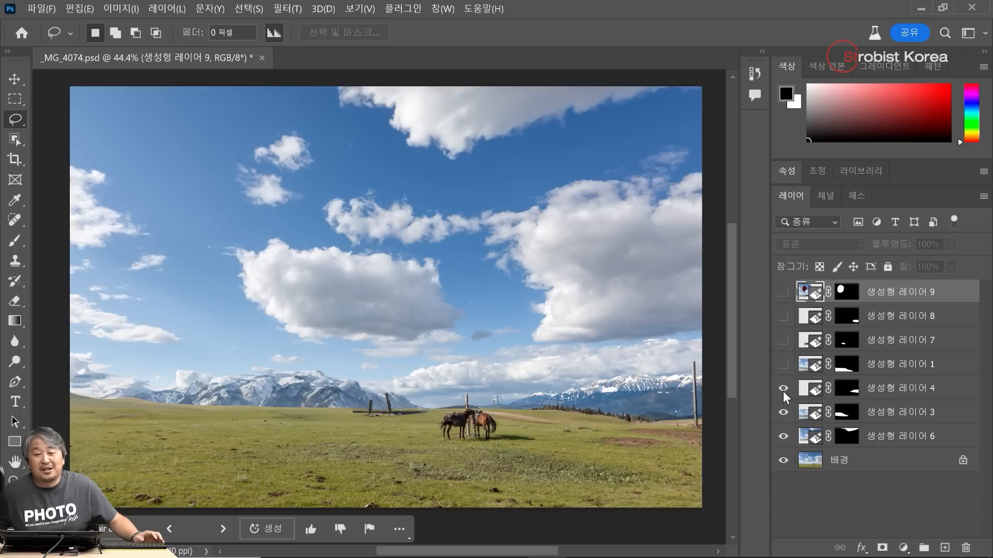
{"action": "left_click", "coordinate": [782, 389]}
{"action": "left_click", "coordinate": [783, 389]}
{"action": "left_click", "coordinate": [783, 389]}
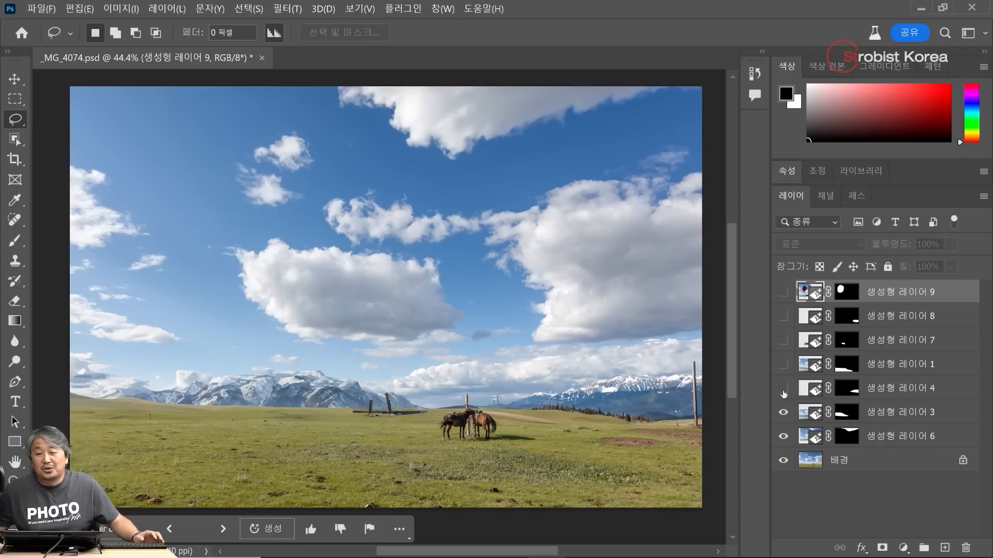
{"action": "left_click", "coordinate": [783, 388]}
{"action": "left_click", "coordinate": [783, 389]}
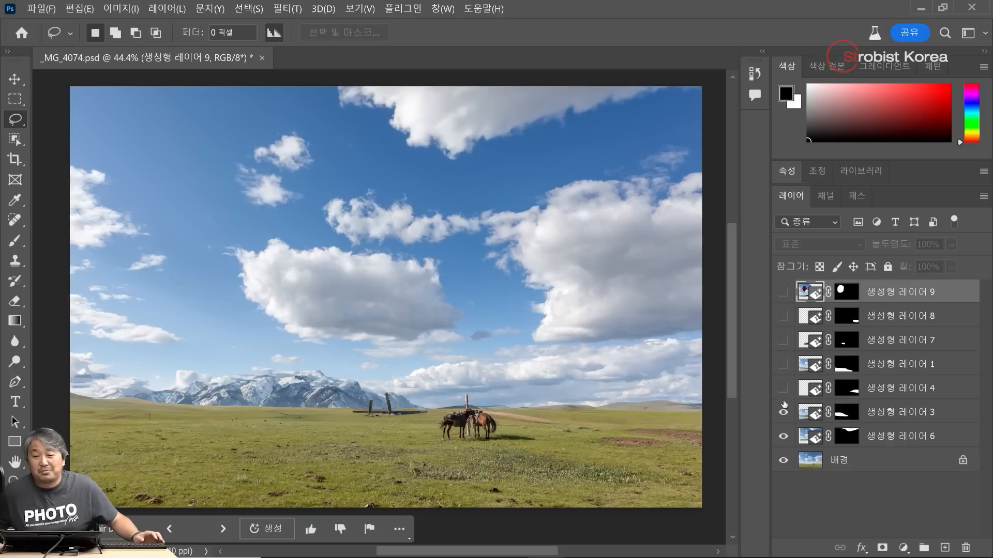
- Compare the horizon with and without the snowy mountains behind the cabin's spot, leaving their layer hidden
{"action": "left_click", "coordinate": [783, 412]}
{"action": "left_click", "coordinate": [783, 412]}
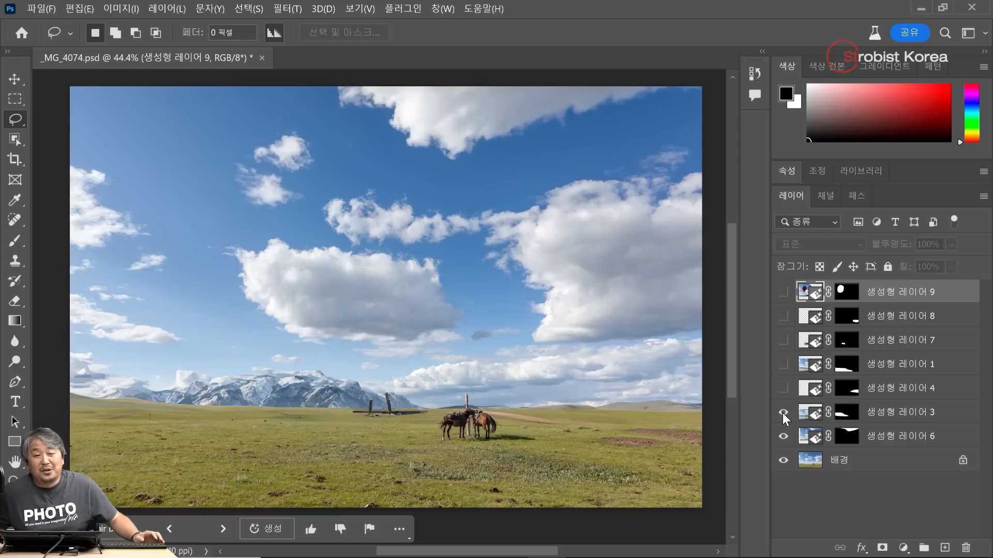
{"action": "left_click", "coordinate": [783, 413]}
{"action": "left_click", "coordinate": [783, 413]}
{"action": "left_click", "coordinate": [783, 412]}
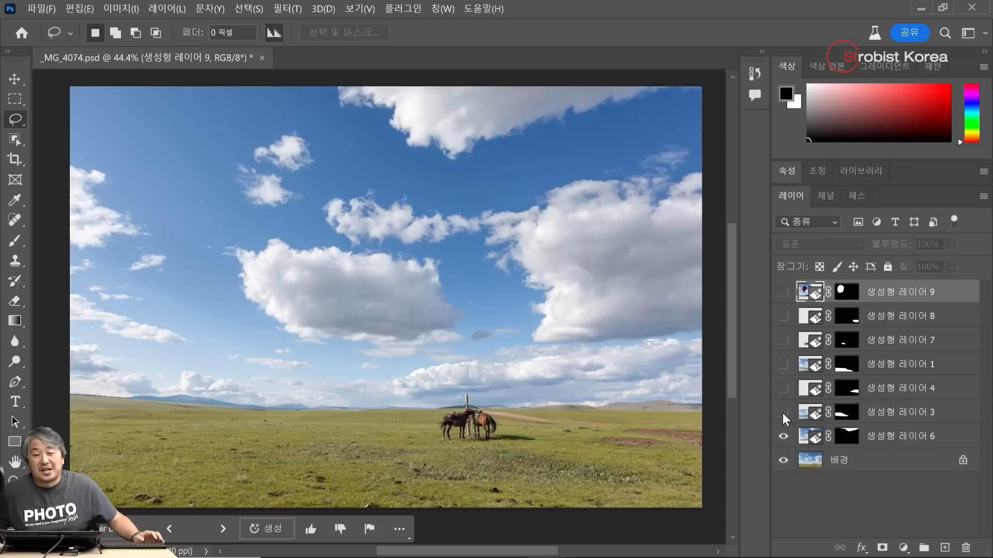
{"action": "left_click", "coordinate": [784, 413]}
{"action": "left_click", "coordinate": [783, 412]}
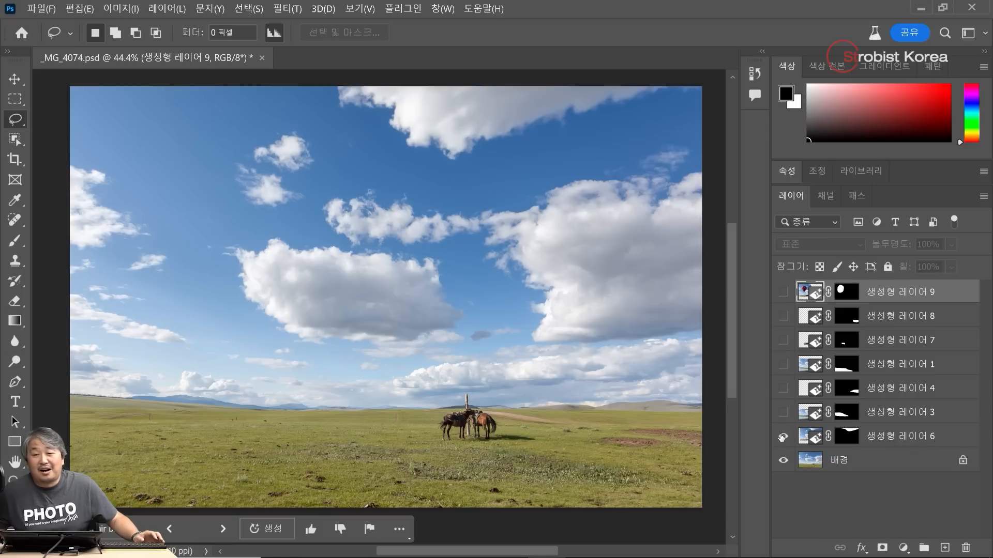
- Compare the sky with and without the generated upper cloud, leave that layer hidden, and select the background layer
{"action": "left_click", "coordinate": [783, 437]}
{"action": "left_click", "coordinate": [783, 437]}
{"action": "left_click", "coordinate": [783, 437]}
{"action": "left_click", "coordinate": [784, 437]}
{"action": "left_click", "coordinate": [783, 436]}
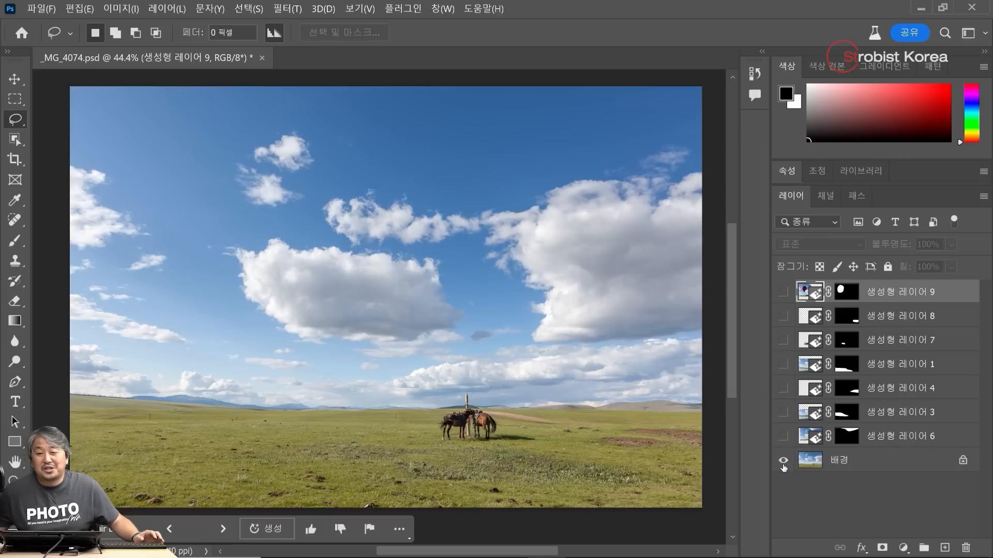
{"action": "left_click", "coordinate": [853, 471]}
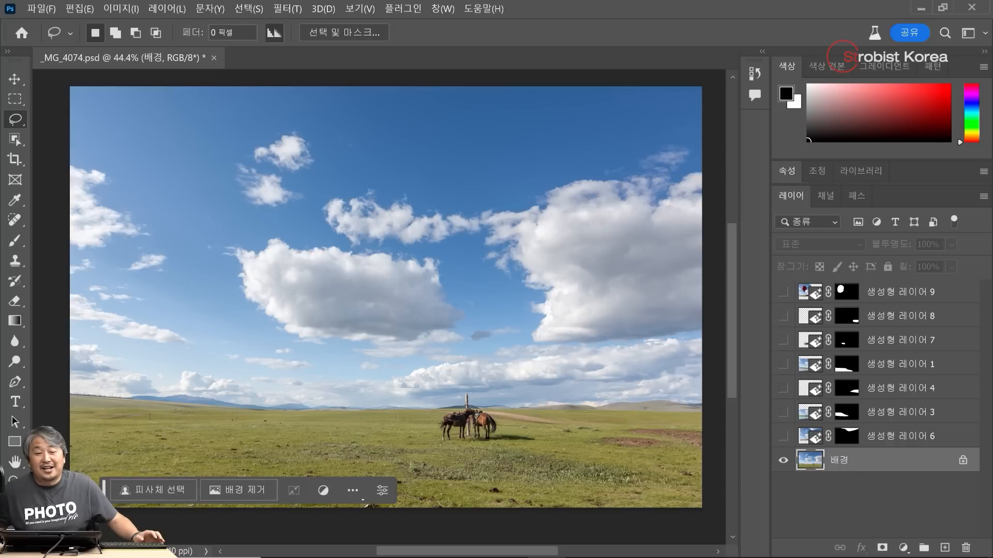
{"action": "left_click_drag", "start_coordinate": [105, 489], "coordinate": [104, 529]}
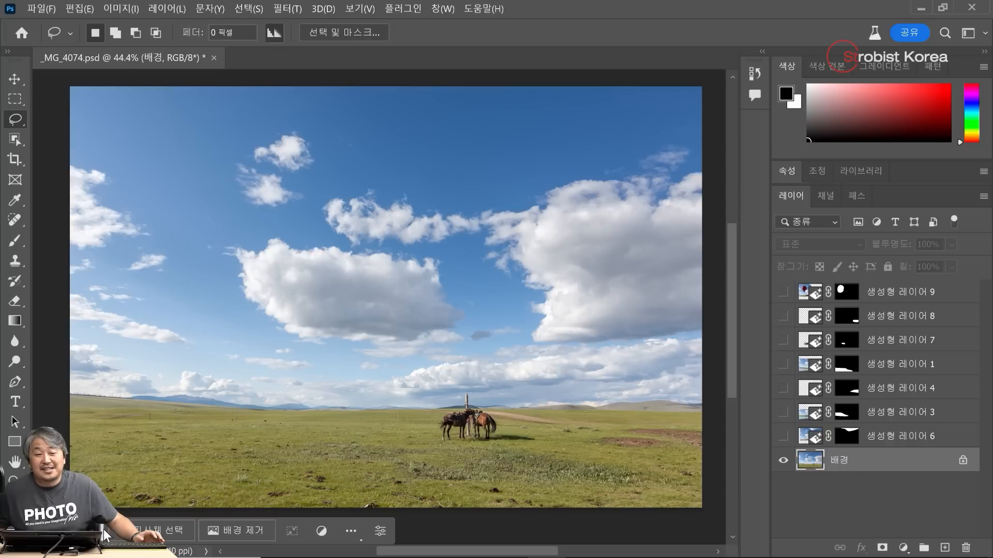
- Show all seven generative layers one by one, from the upper cloud through to the hot air balloon
{"action": "left_click", "coordinate": [784, 437]}
{"action": "left_click", "coordinate": [784, 412]}
{"action": "left_click", "coordinate": [783, 388]}
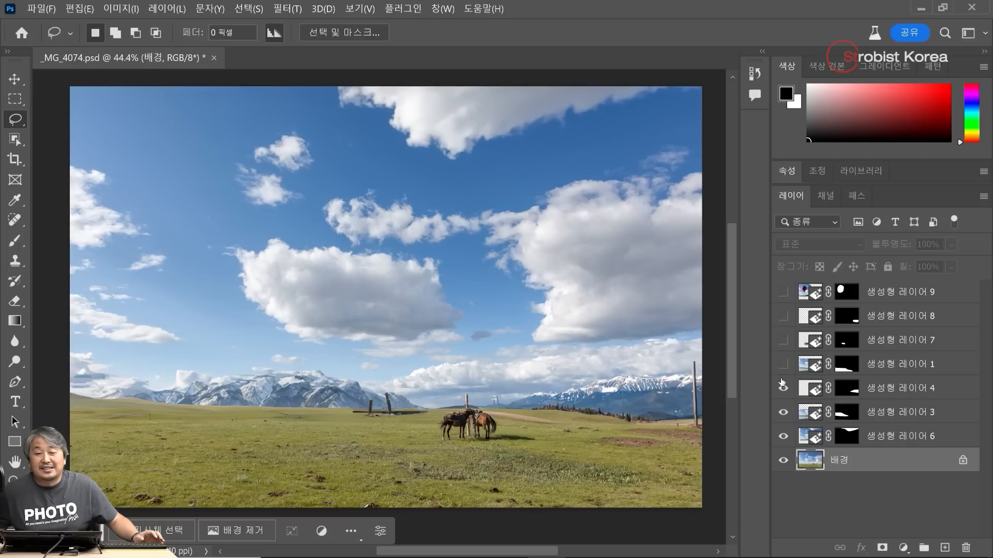
{"action": "left_click", "coordinate": [783, 364]}
{"action": "left_click", "coordinate": [783, 340]}
{"action": "left_click", "coordinate": [783, 316]}
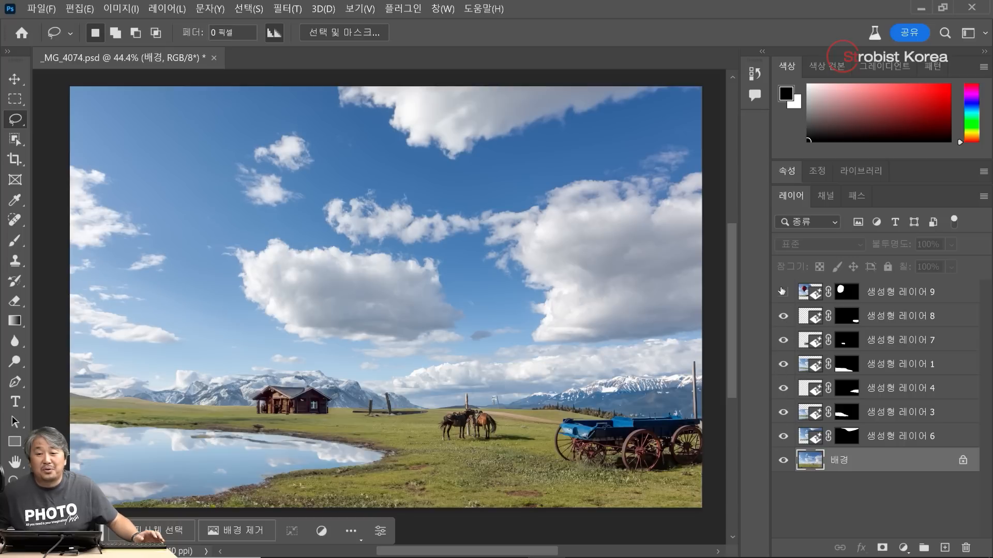
{"action": "left_click", "coordinate": [783, 292]}
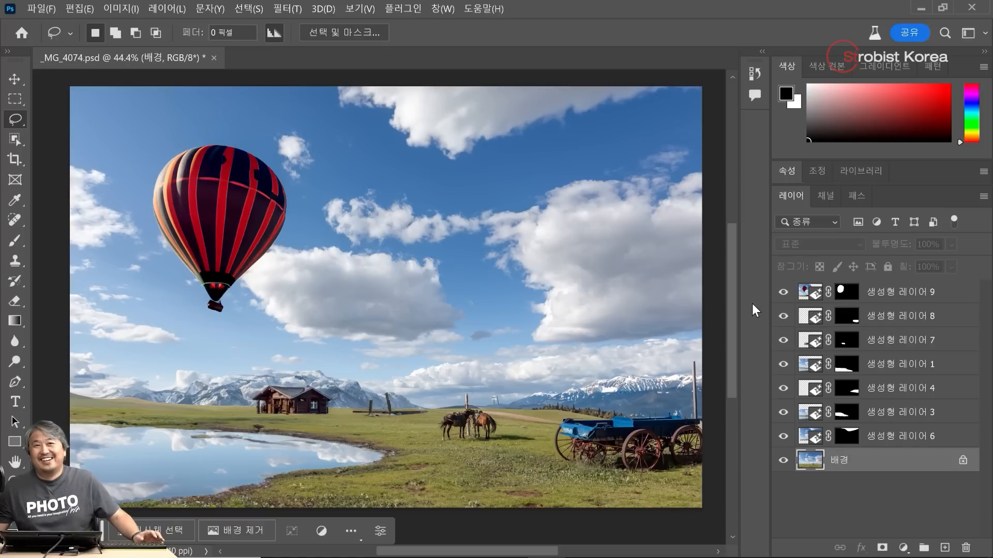